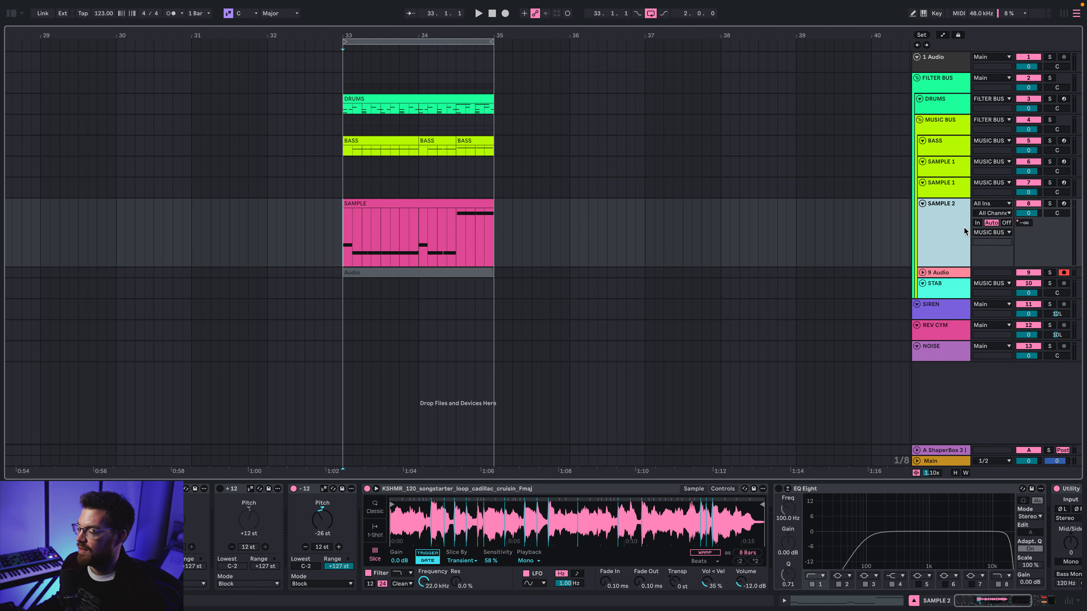
Step: Play the loop from bar 33 and locate the SAMPLE 2 sampler's KSHMR cadillac_cruisin sample file in the browser
key("space")
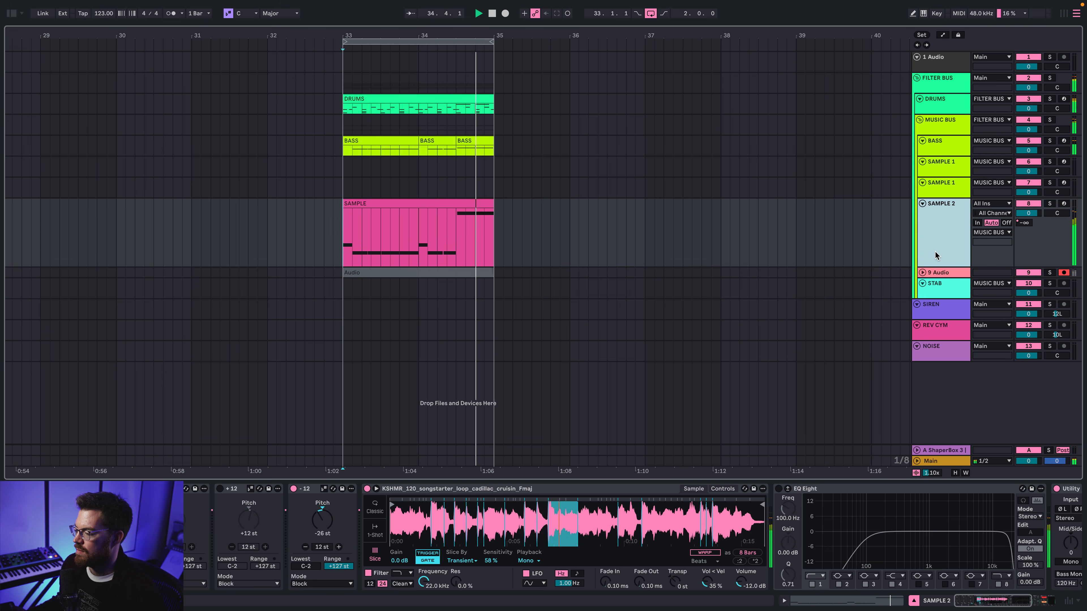
key("space")
right_click(495, 514)
left_click(540, 372)
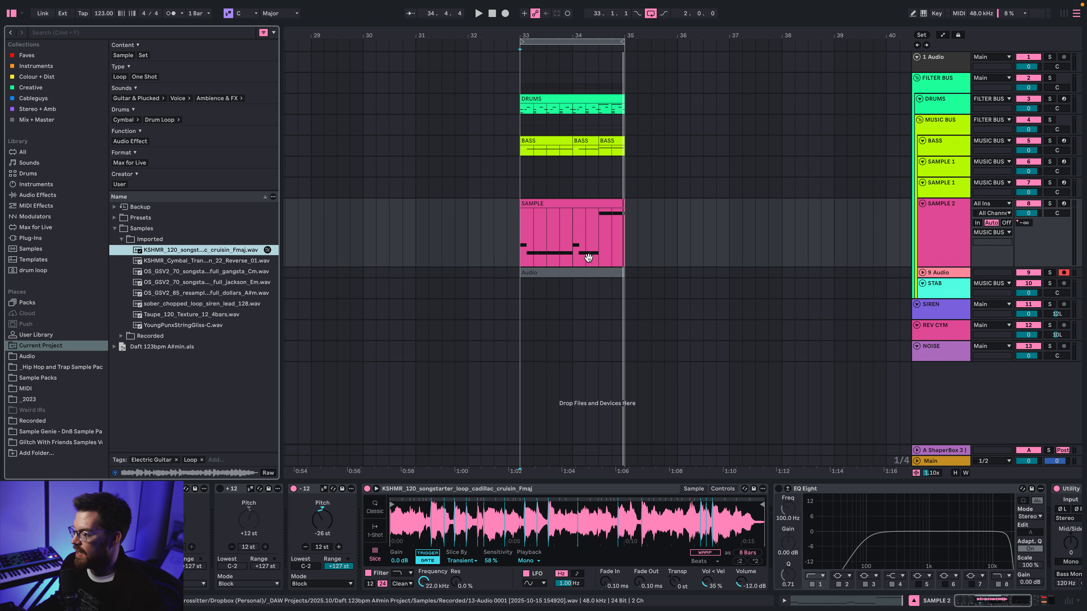
Step: Open the notes of the SAMPLE clip and audition the SAMPLE 2 track in solo
double_click(550, 203)
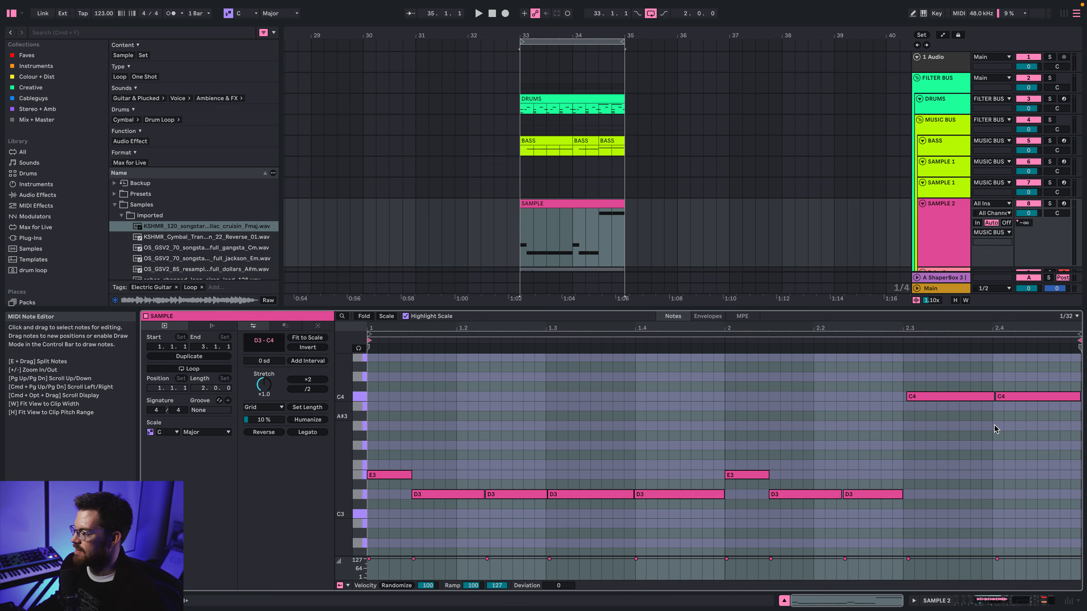
left_click(944, 239)
key("space")
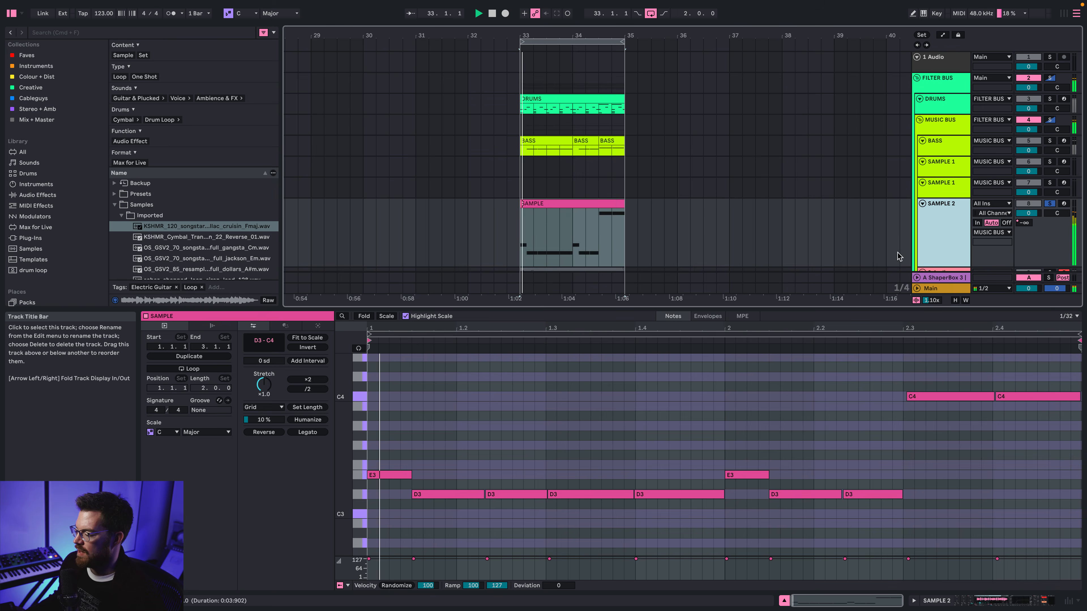
key("space")
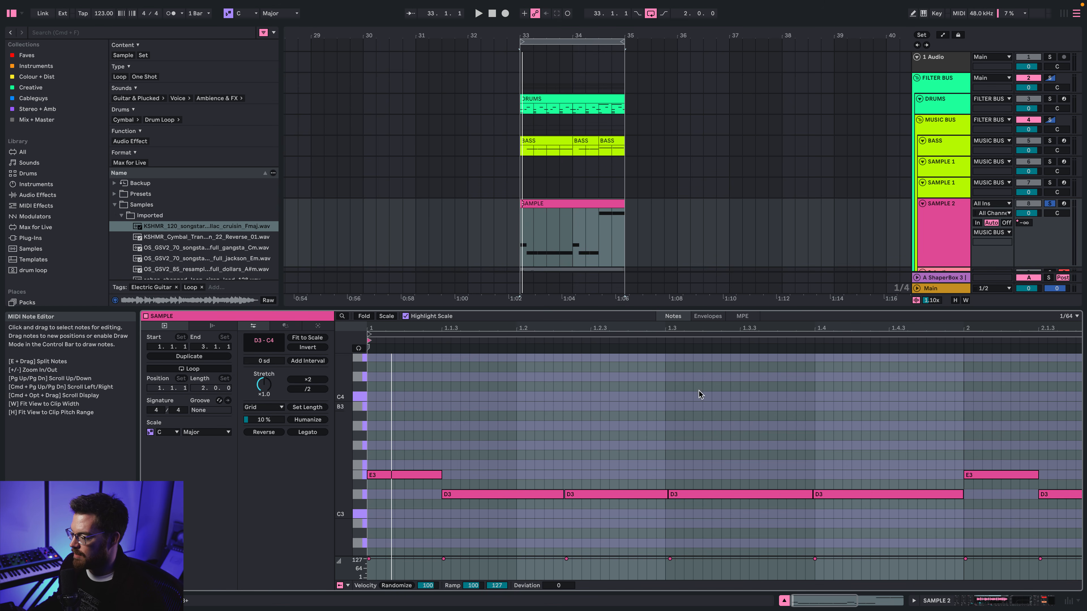
Step: Examine the lengths and boundaries of the E3 and D3 notes in the SAMPLE clip up close
left_click_drag(668, 328, 667, 408)
scroll(670, 450, "right", 3)
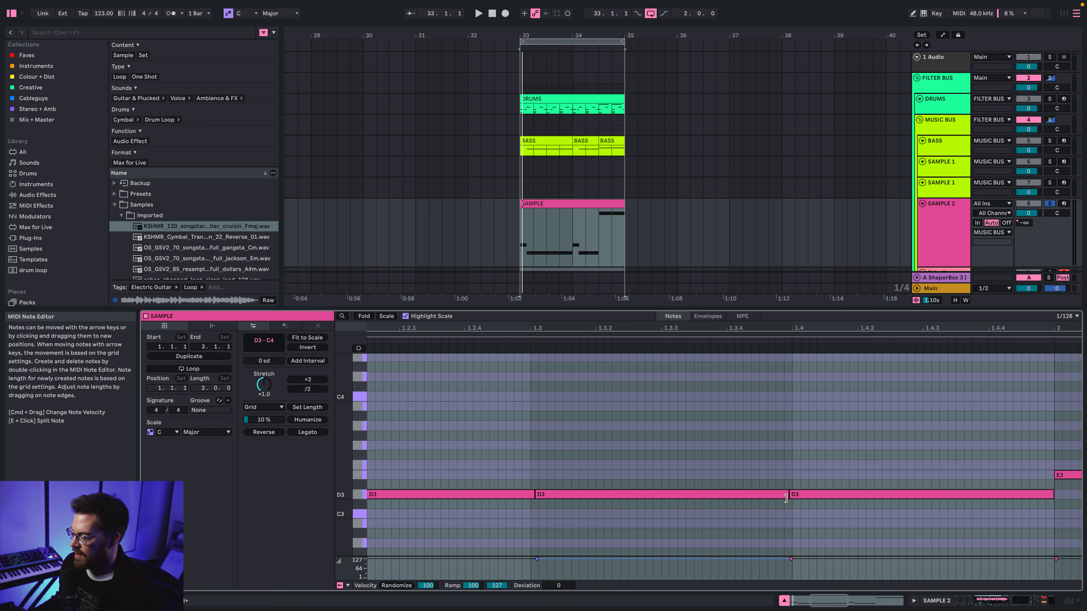
scroll(786, 498, "right", 10)
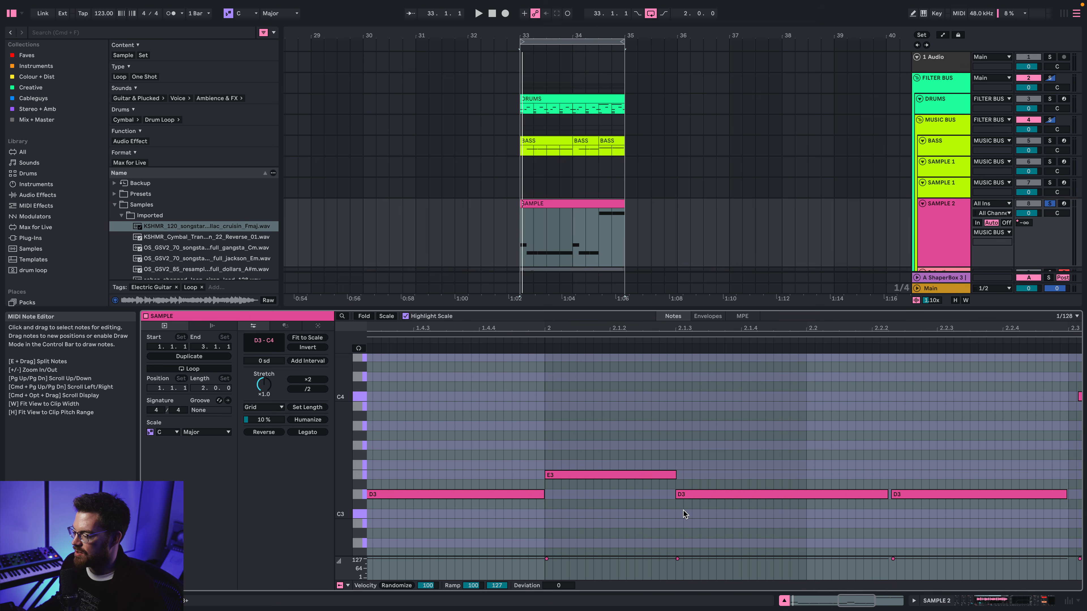
scroll(683, 511, "left", 15)
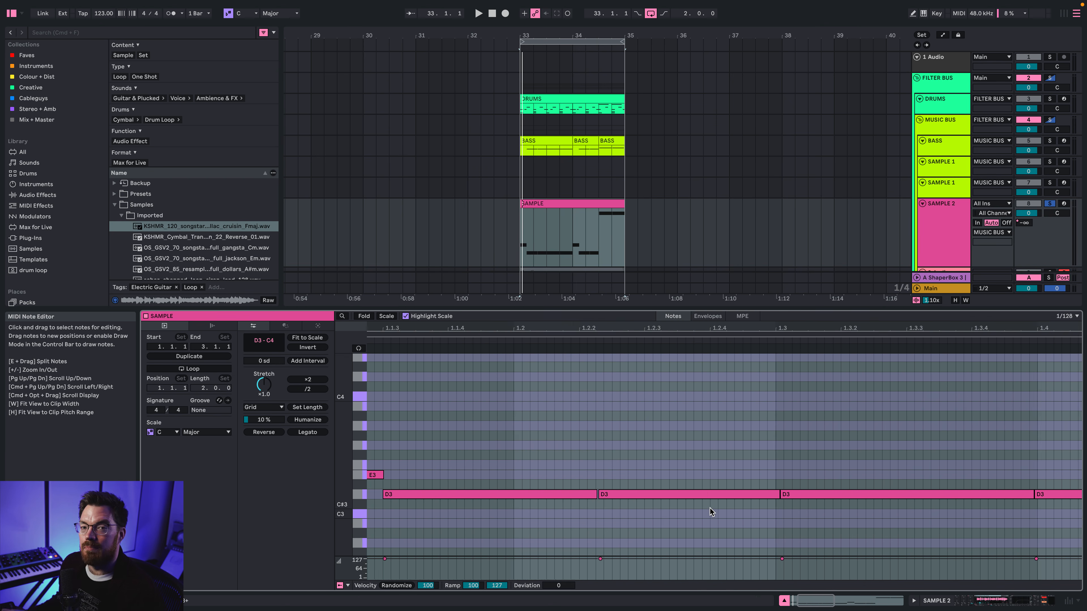
scroll(709, 508, "left", 3)
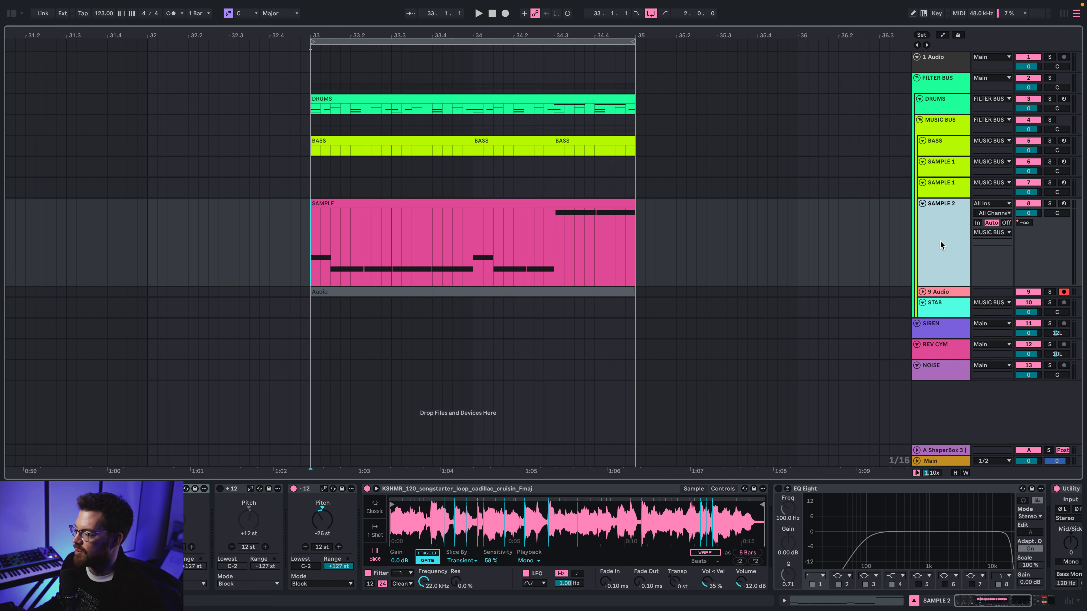
Step: Enlarge the BASS track and audition the bass in solo, checking how it plays through the MUSIC BUS
left_click(943, 146)
left_click_drag(939, 156, 934, 223)
left_click(1049, 141)
key("space")
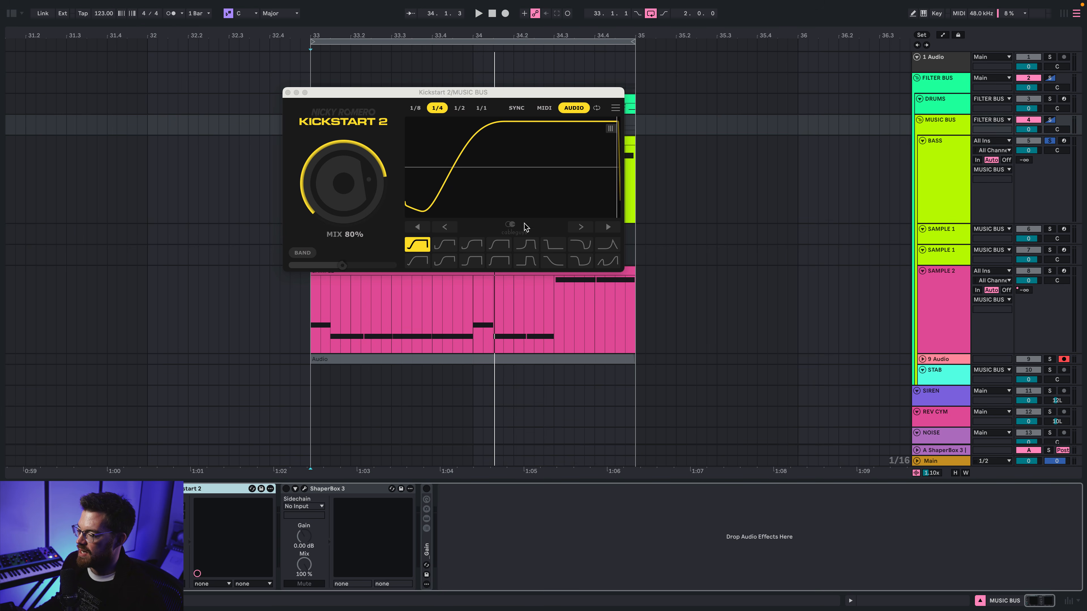
left_click(1050, 120)
key("space")
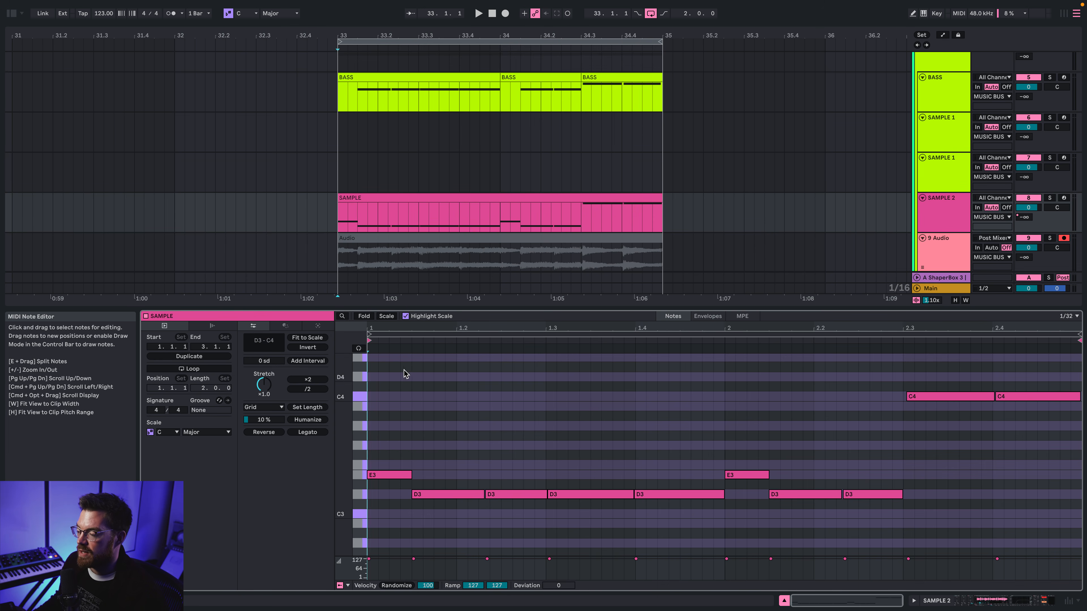
Step: Try shortening all notes in the SAMPLE clip by the same amount during playback, and extend them back to full length
left_click_drag(387, 361, 1065, 518)
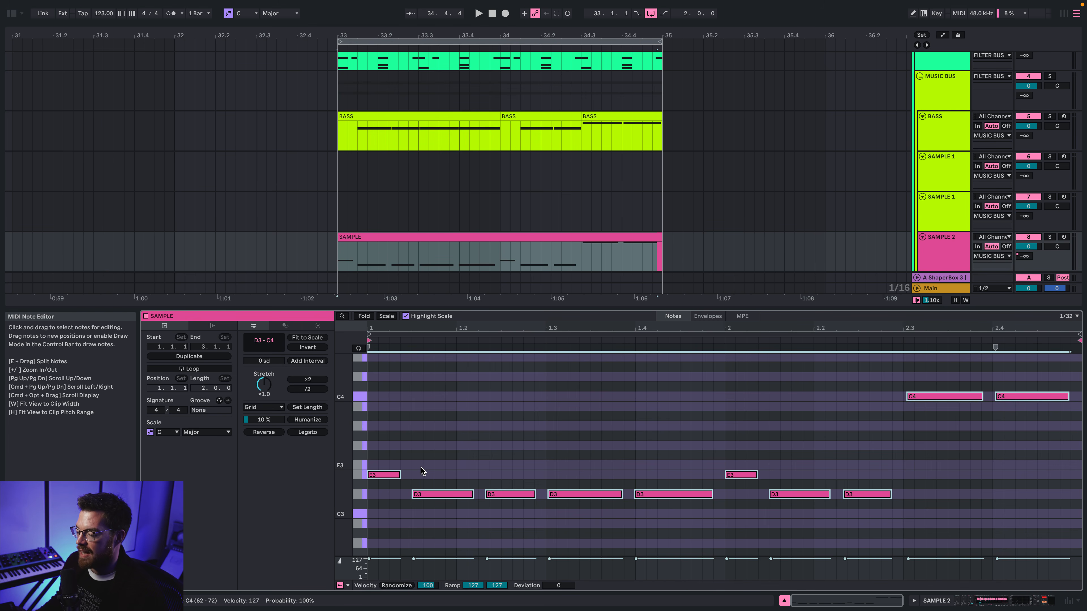
left_click_drag(401, 471, 404, 471)
key("space")
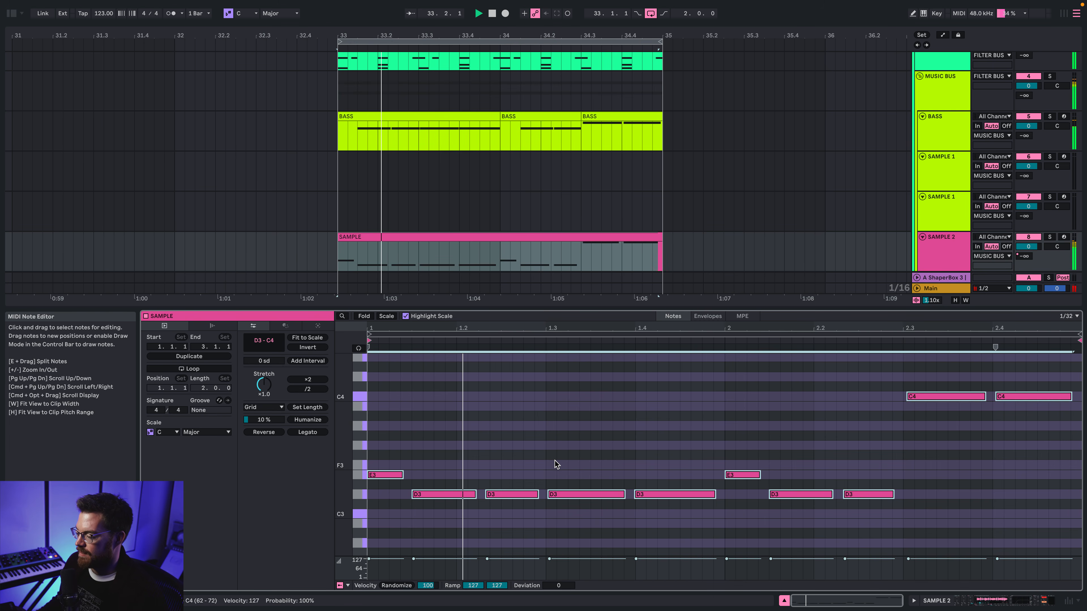
left_click_drag(403, 473, 401, 474)
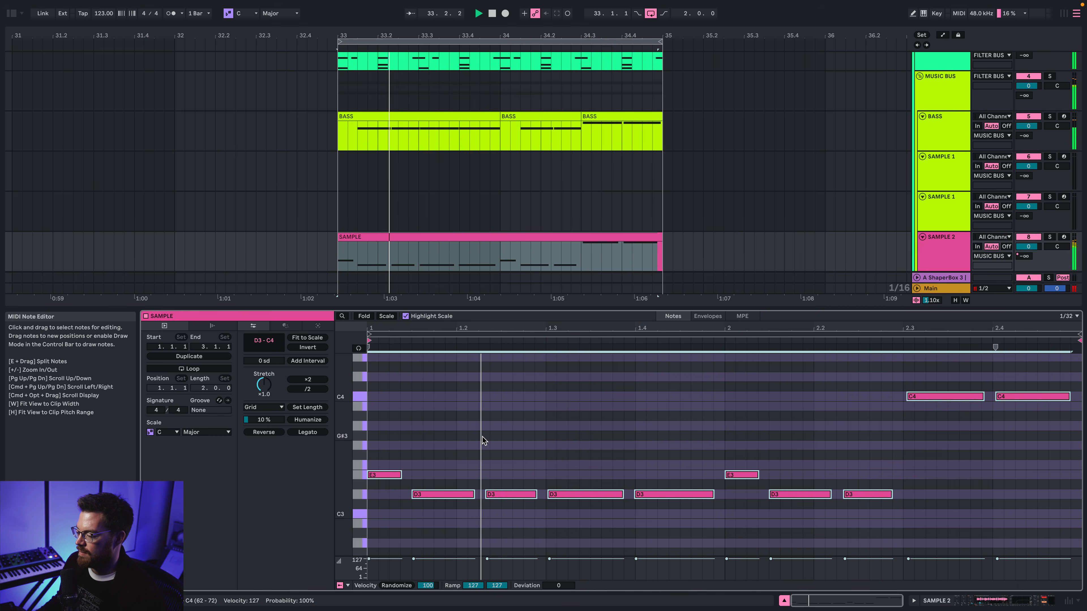
left_click_drag(401, 471, 396, 471)
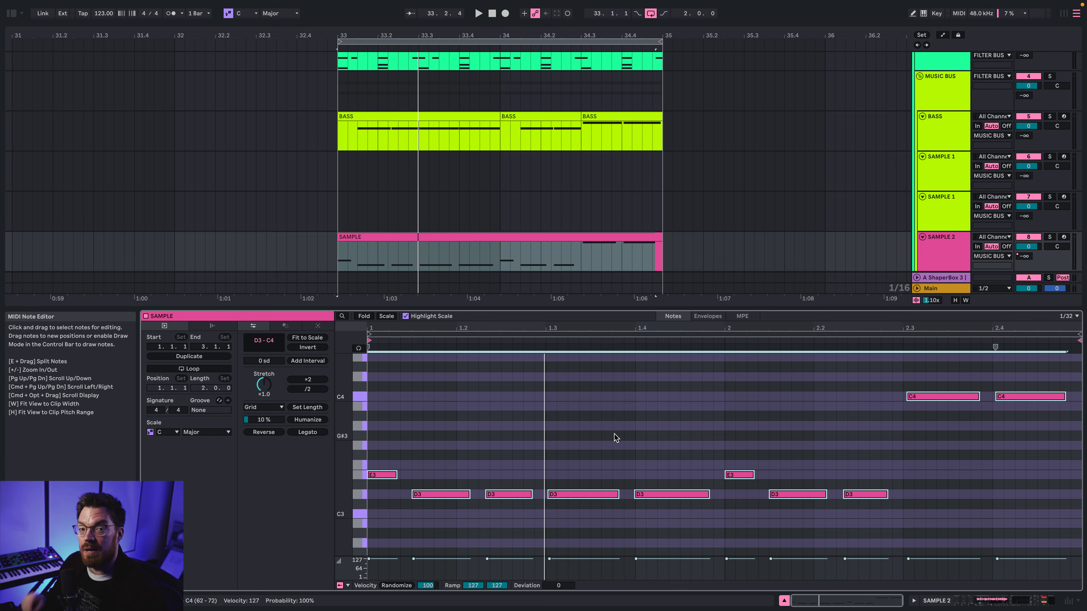
key("space")
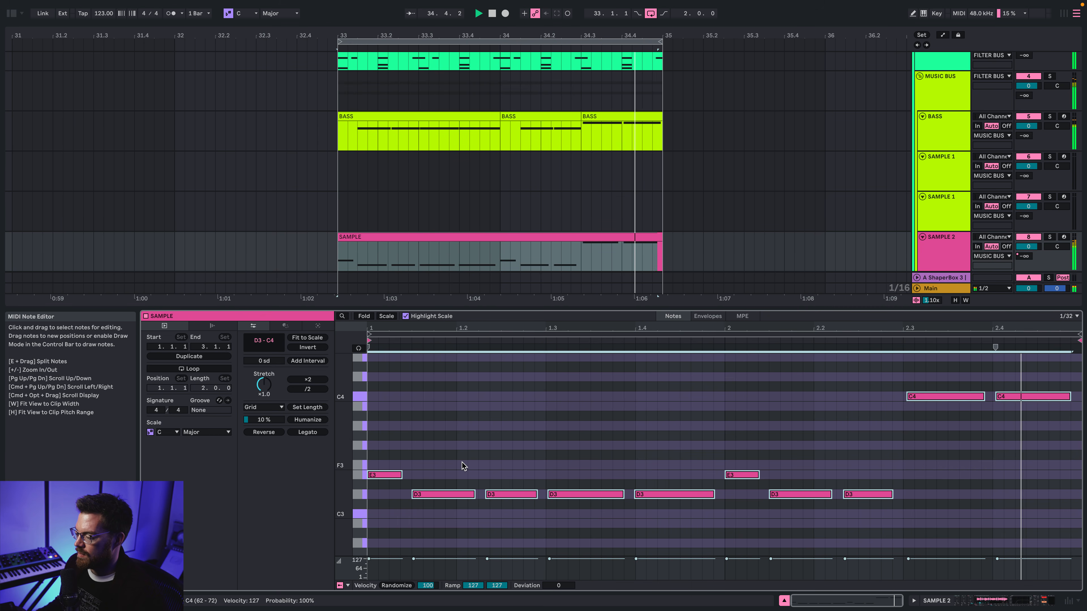
key("shift+Right")
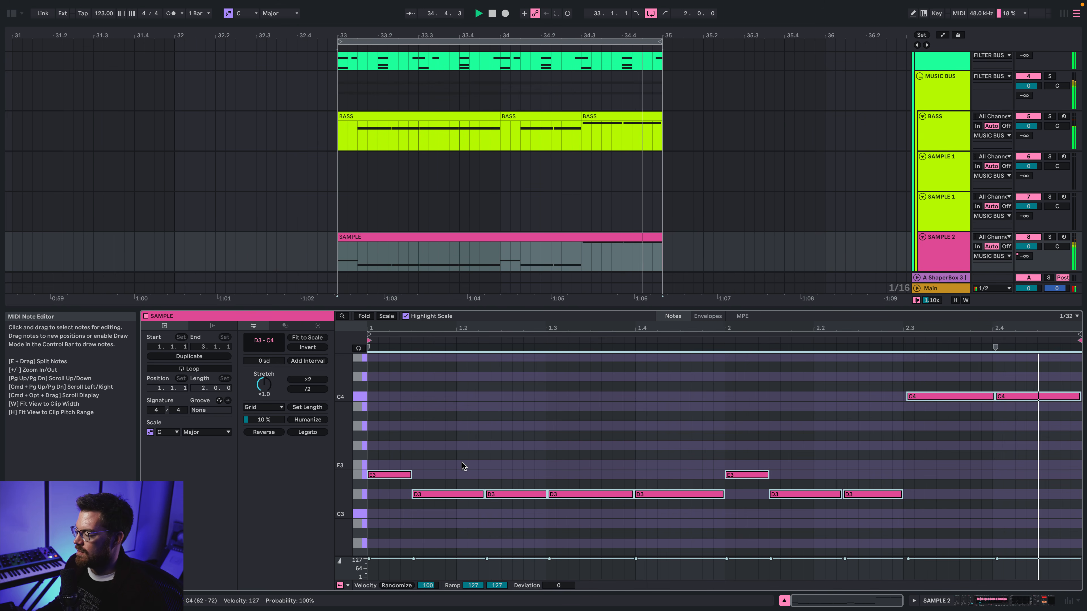
Step: Shorten the first bar's E3 note and its D3 notes one by one to leave small gaps before each following note
left_click(409, 475)
key("shift+Left")
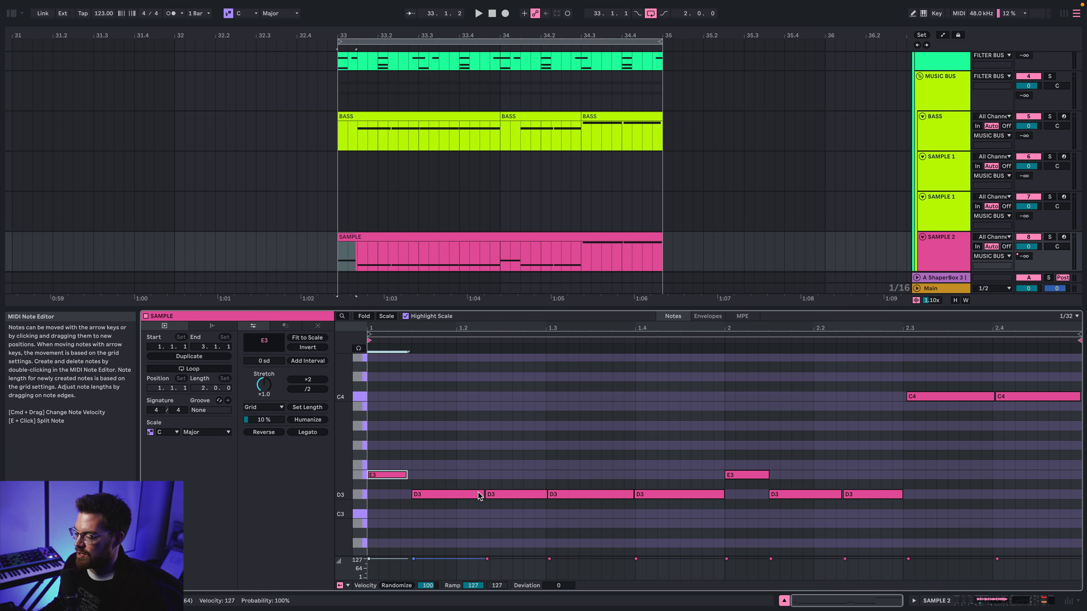
left_click_drag(483, 494, 480, 494)
left_click_drag(546, 495, 540, 495)
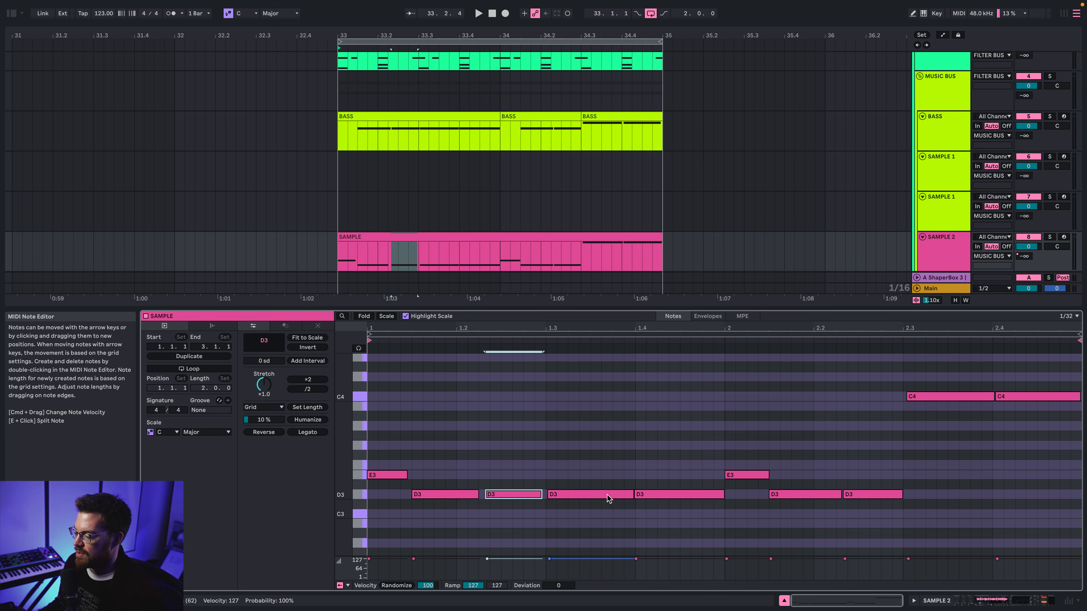
left_click_drag(632, 493, 628, 493)
left_click_drag(723, 495, 720, 494)
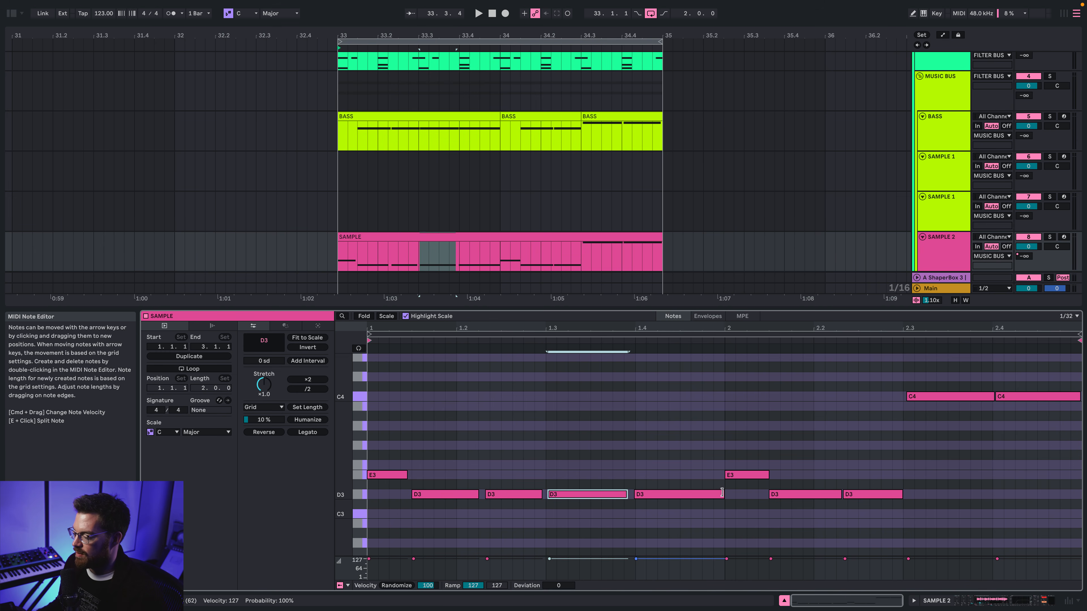
Step: Shorten the second bar's D3 notes and first C4 note, and trim all E3 and D3 notes slightly further
left_click_drag(840, 494, 834, 494)
left_click_drag(903, 495, 897, 495)
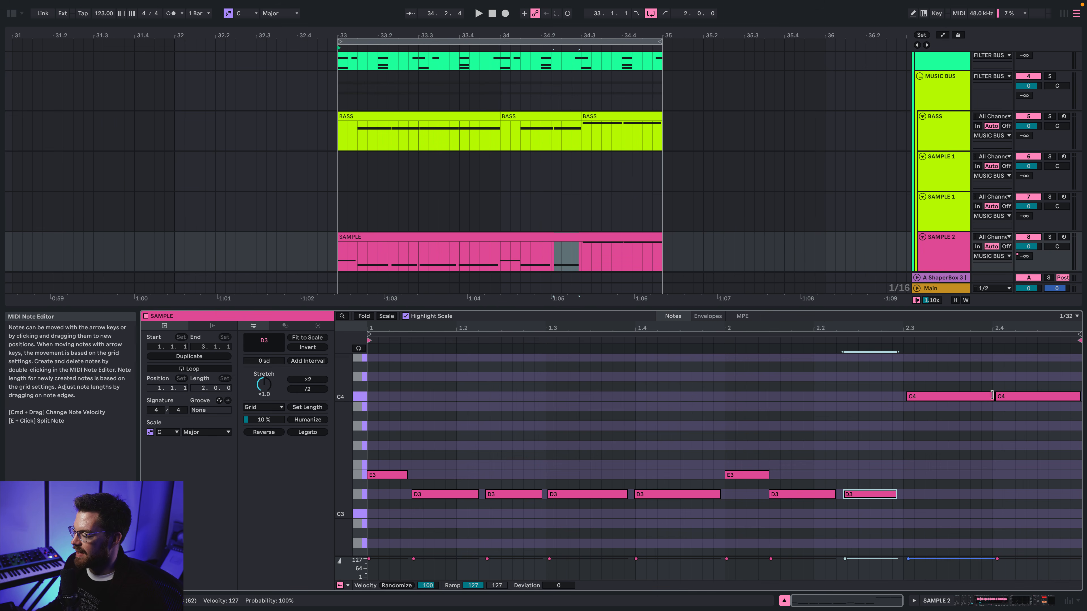
key("space")
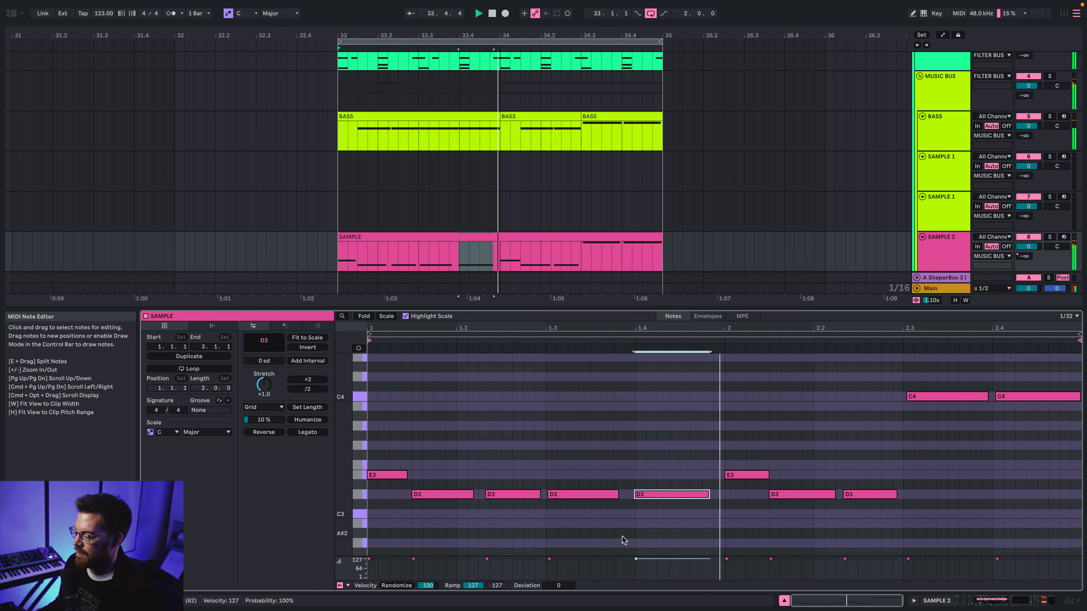
left_click(623, 537)
key("space")
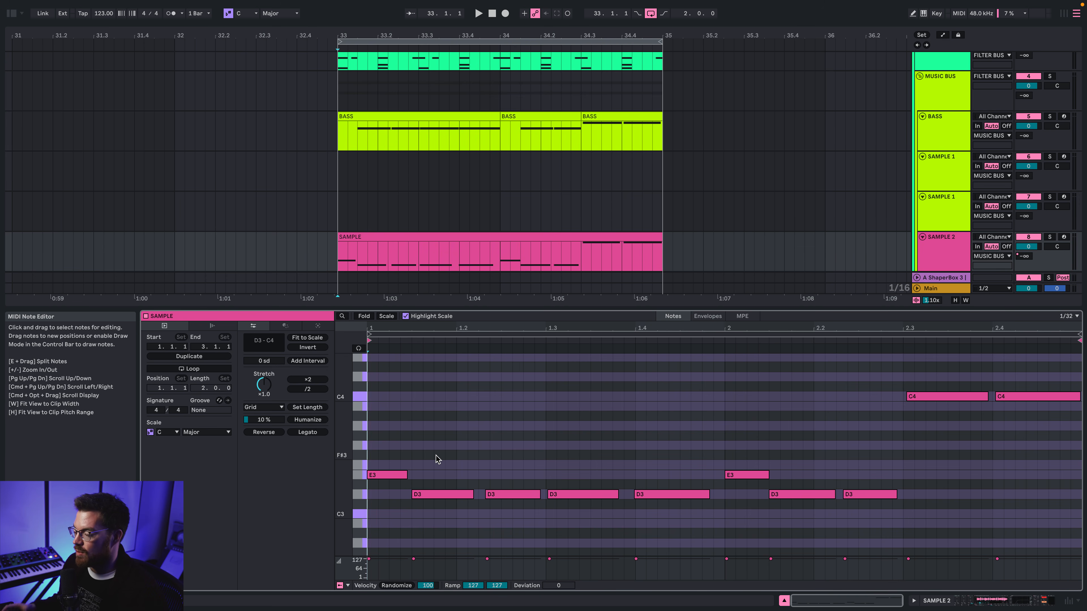
left_click_drag(399, 426, 894, 495)
Step: Open the Colour Copy delay on the SAMPLE 2 track and audition the loop with its 3EE FlamER preset
left_click(946, 246)
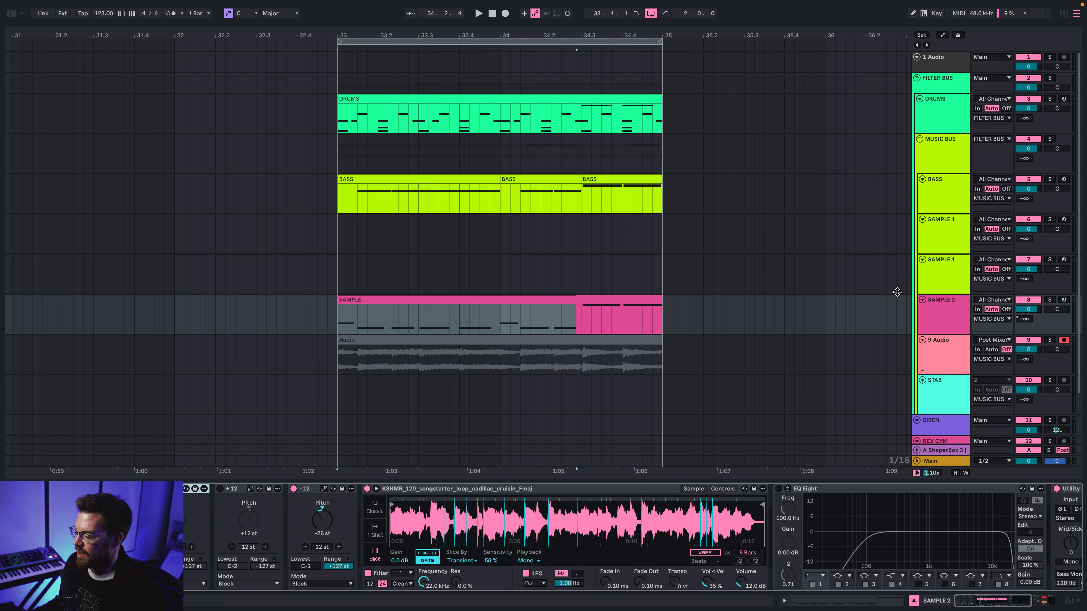
scroll(517, 533, "right", 3)
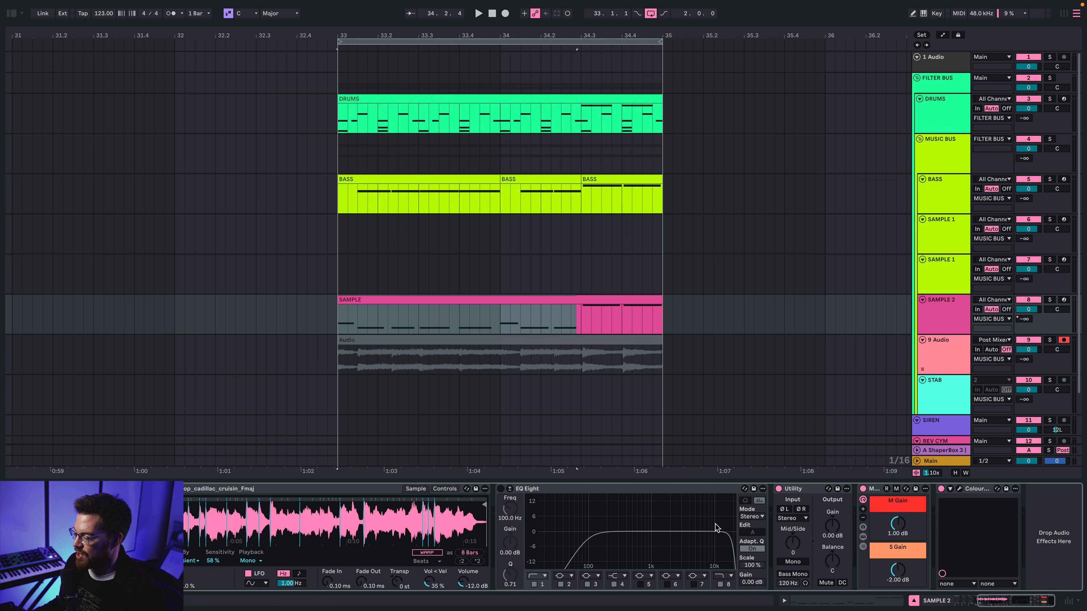
left_click(959, 489)
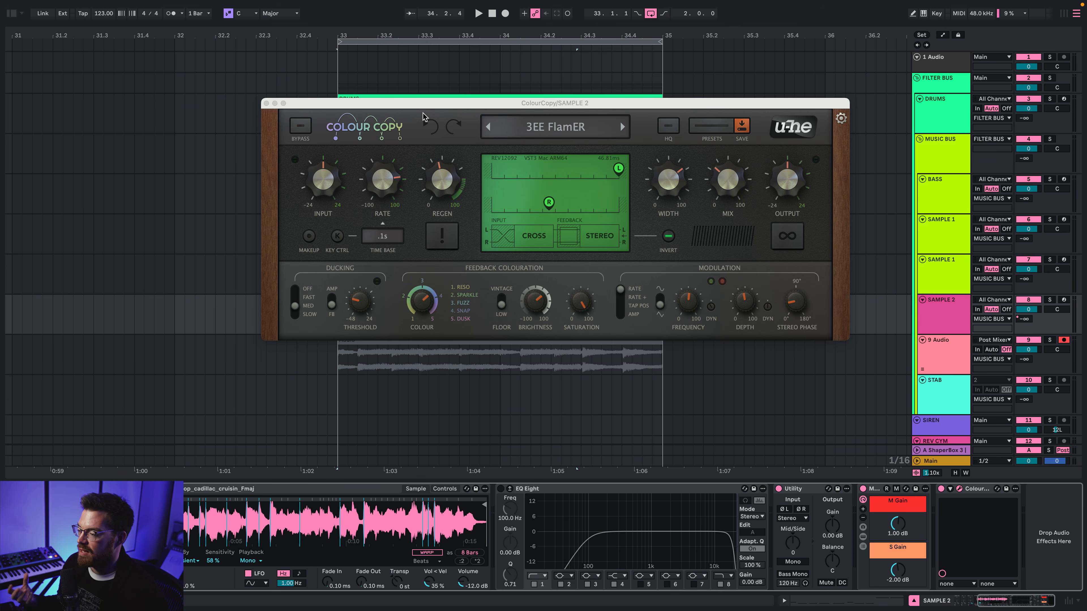
left_click_drag(423, 104, 350, 125)
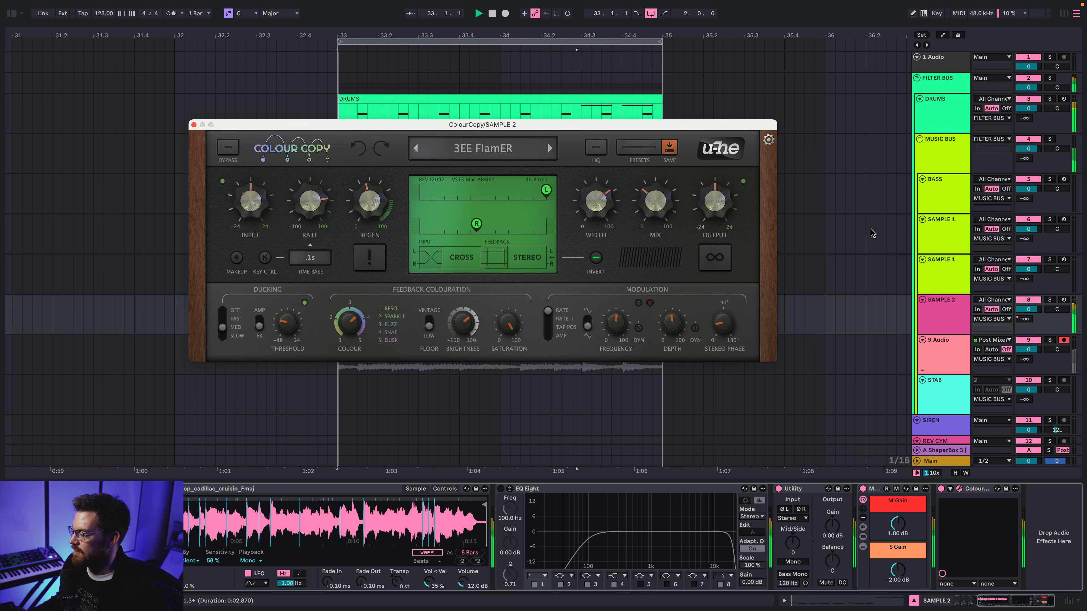
key("space")
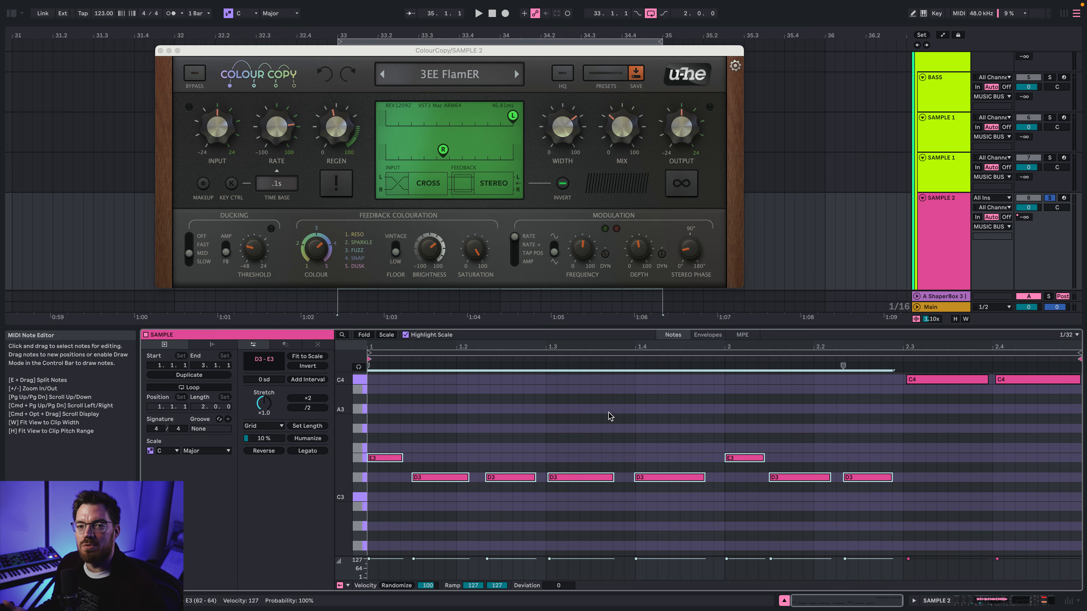
Step: Turn off the Colour Copy delay on the SAMPLE 2 track and close its plug-in window
left_click(940, 263)
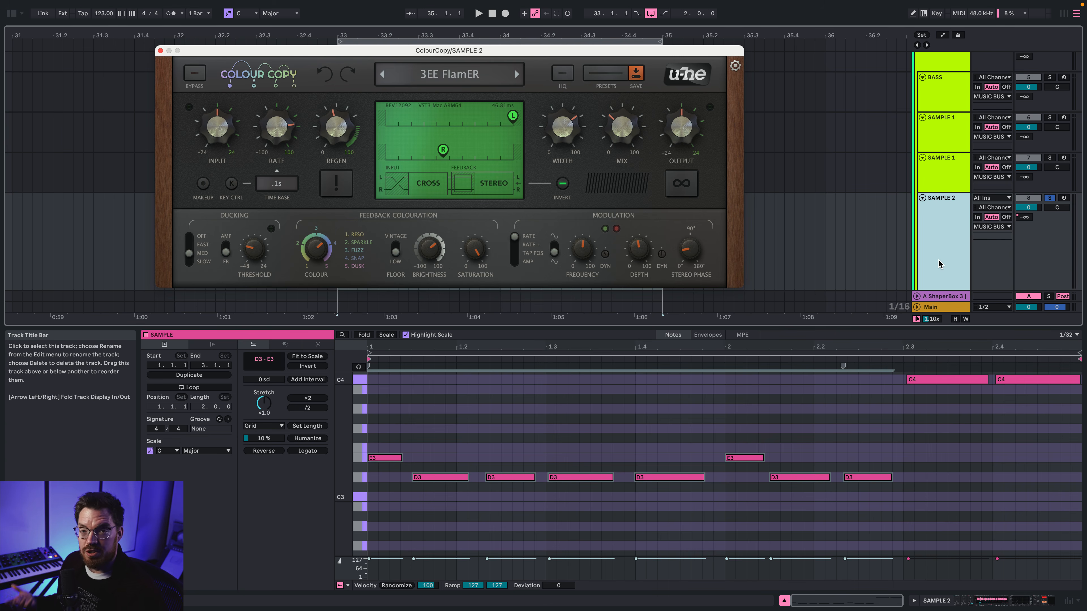
key("shift+Tab")
scroll(913, 516, "right", 3)
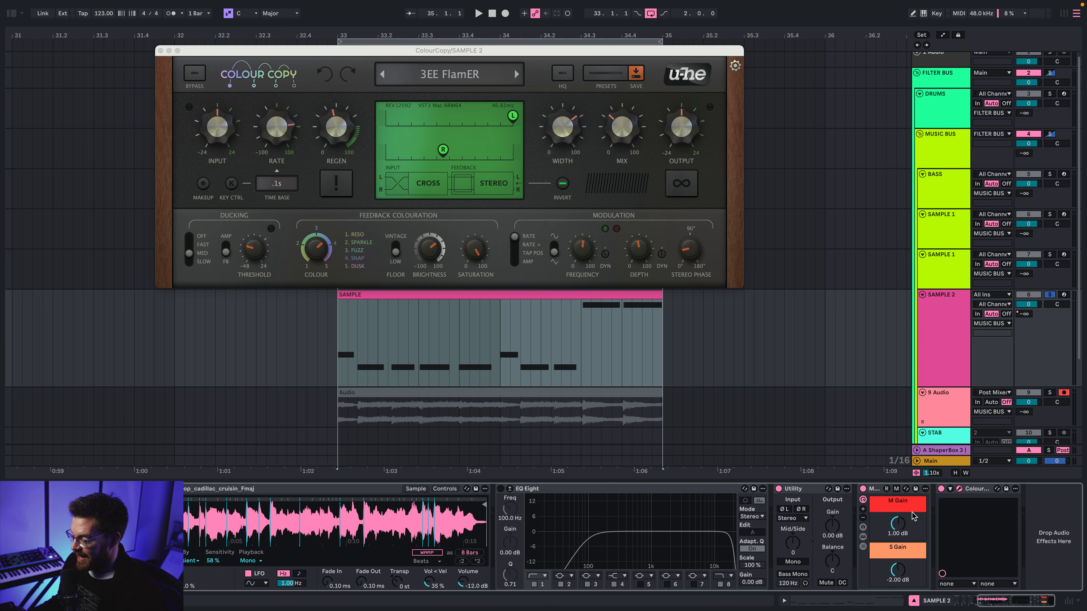
left_click(941, 489)
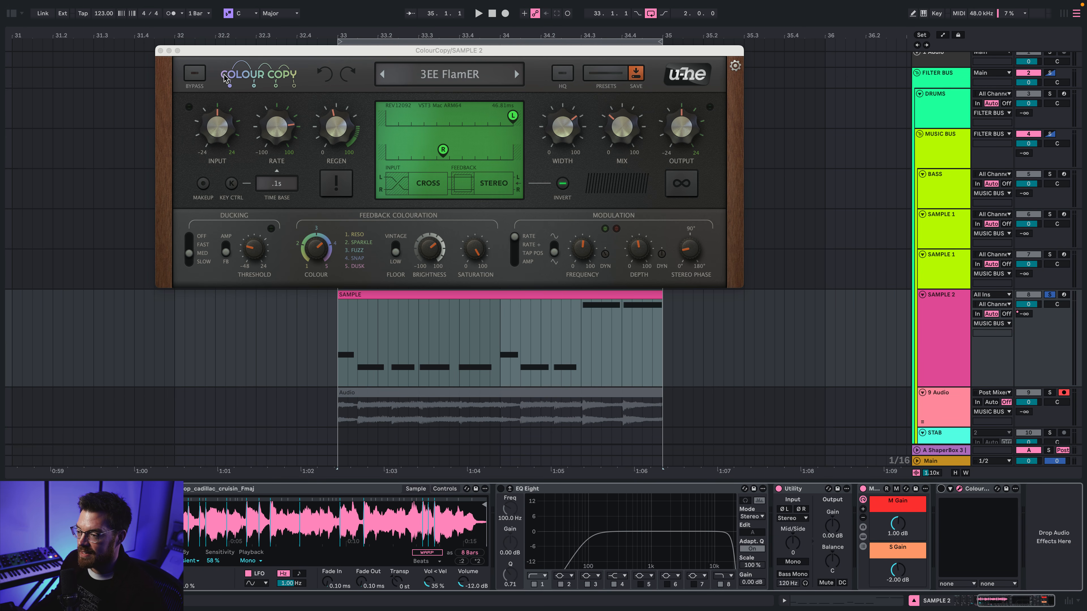
left_click(160, 50)
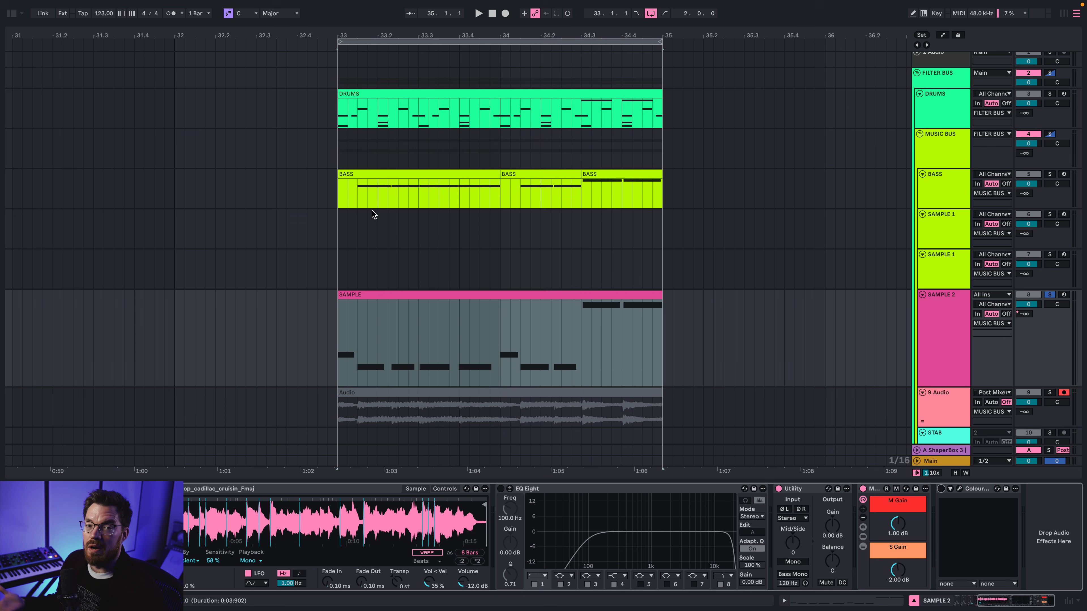
Step: Play the loop from bar 33 without the delay and take SAMPLE 2 out of solo to hear the full mix
left_click(339, 327)
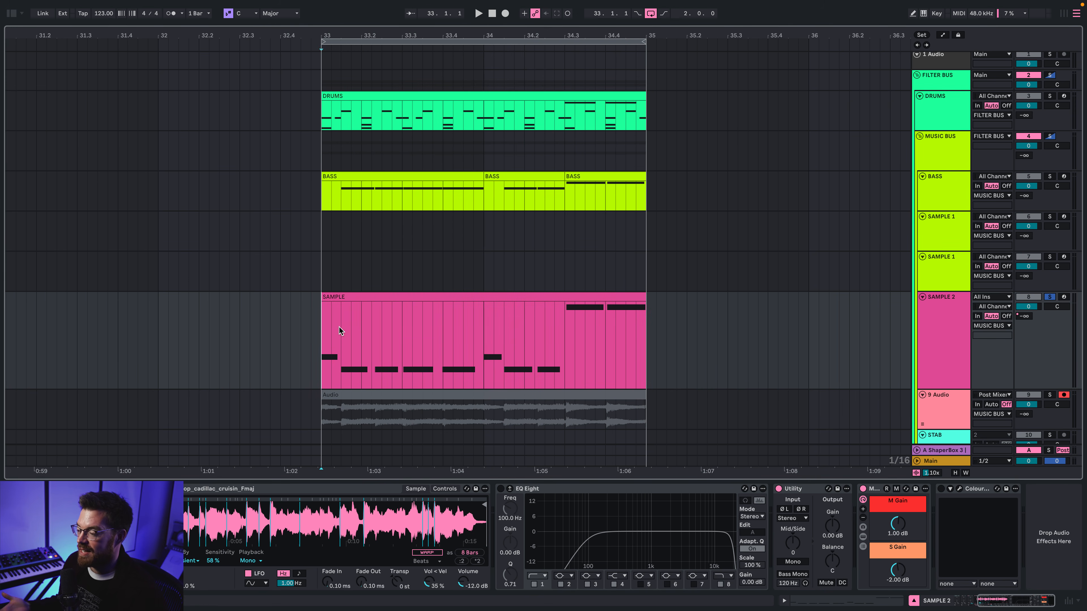
key("space")
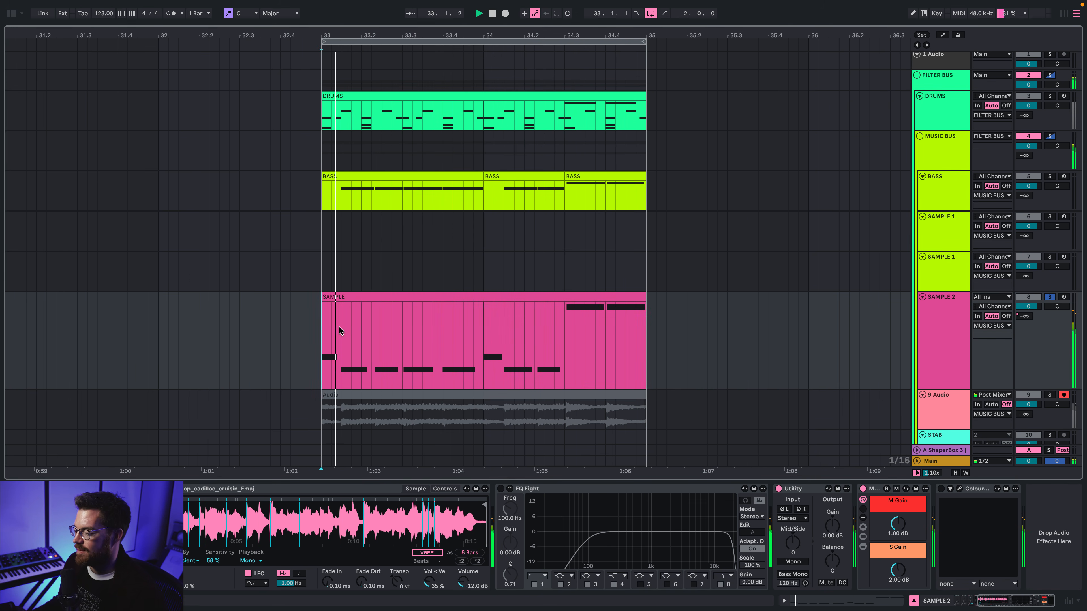
left_click(1049, 297)
key("space")
key("space")
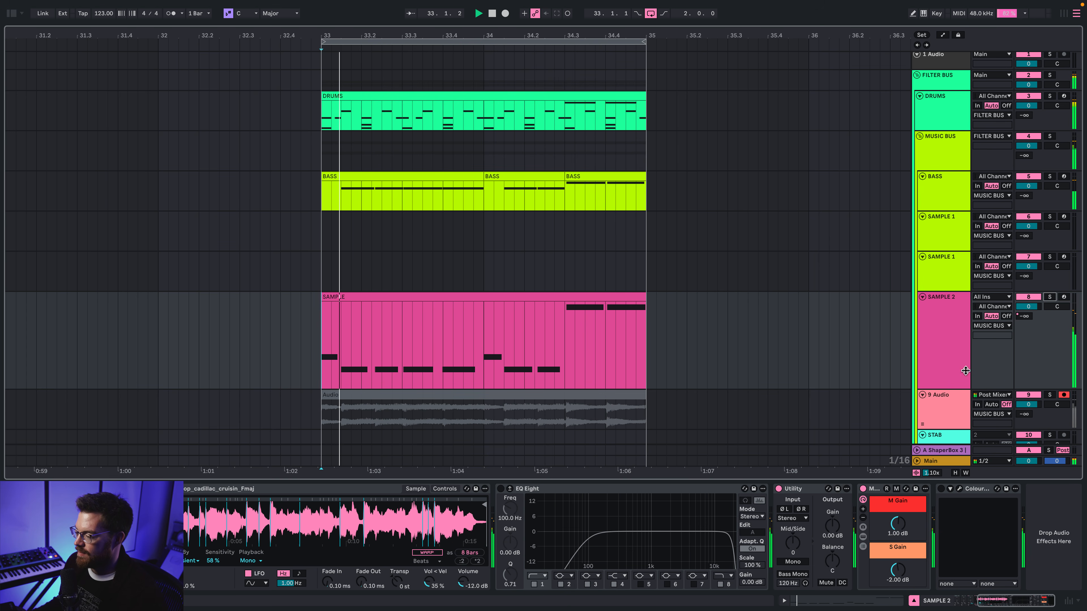
Step: Stop playback, turn the Colour Copy delay on SAMPLE 2 back on, and play the loop with it
key("space")
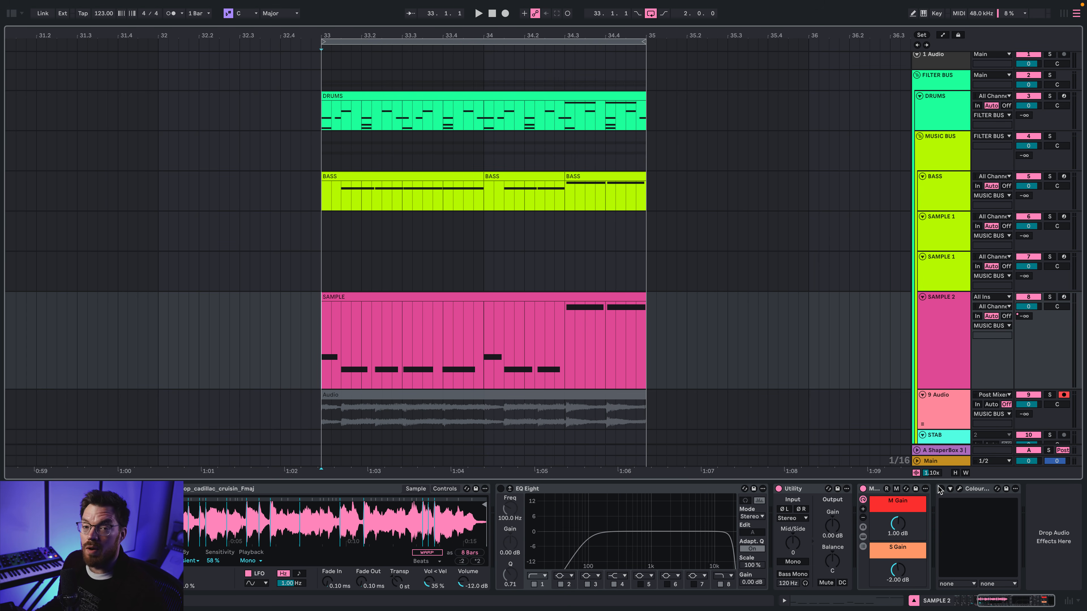
left_click(942, 489)
left_click(935, 370)
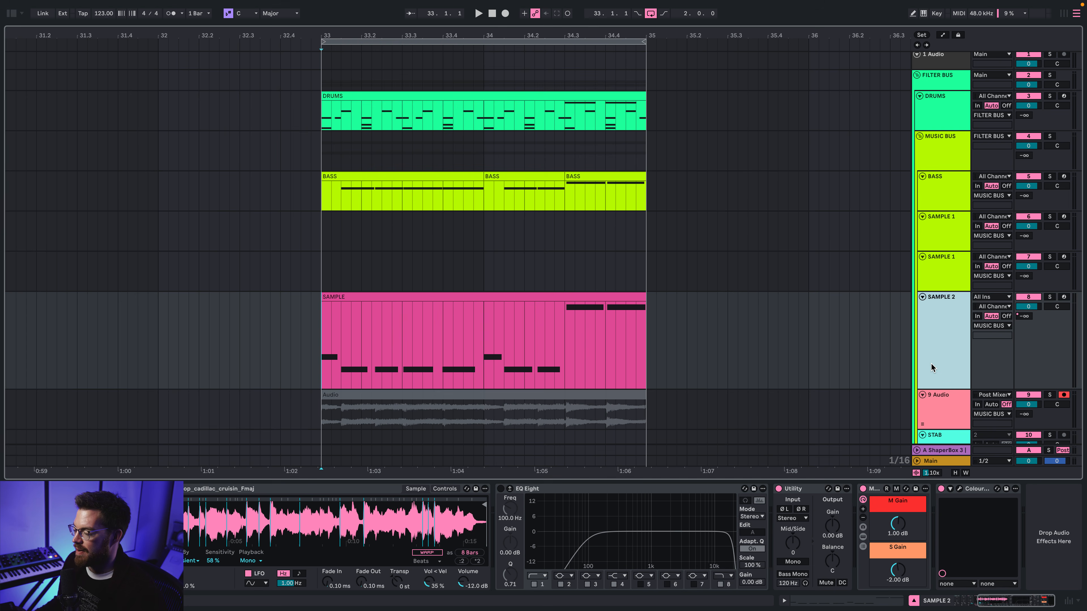
key("space")
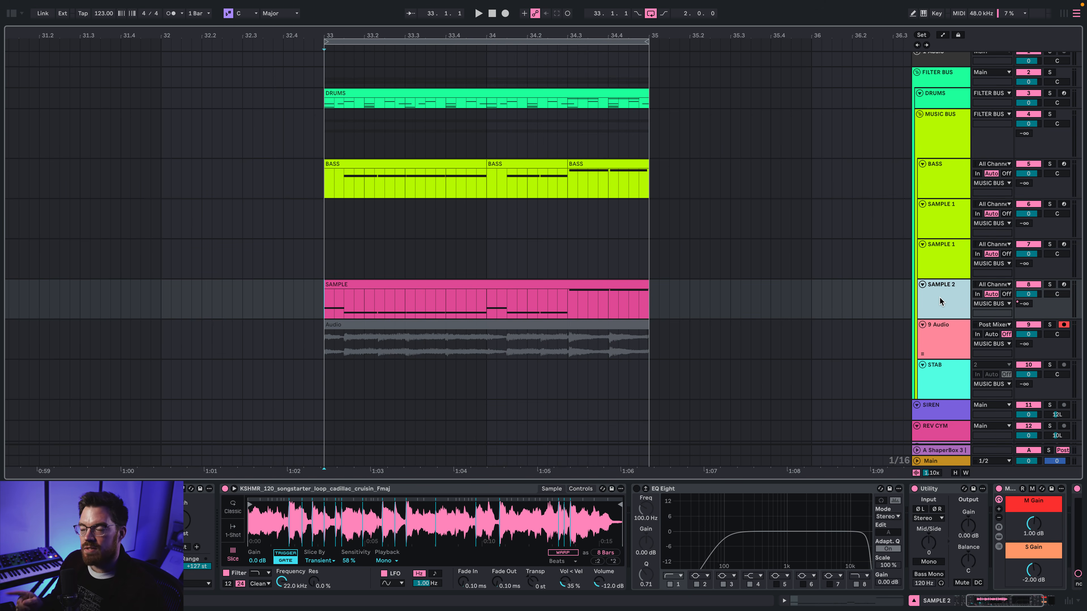
Step: Review the device chains of MUSIC BUS, BASS and SAMPLE 2, and unfold the Gain rack on MUSIC BUS
left_click(934, 148)
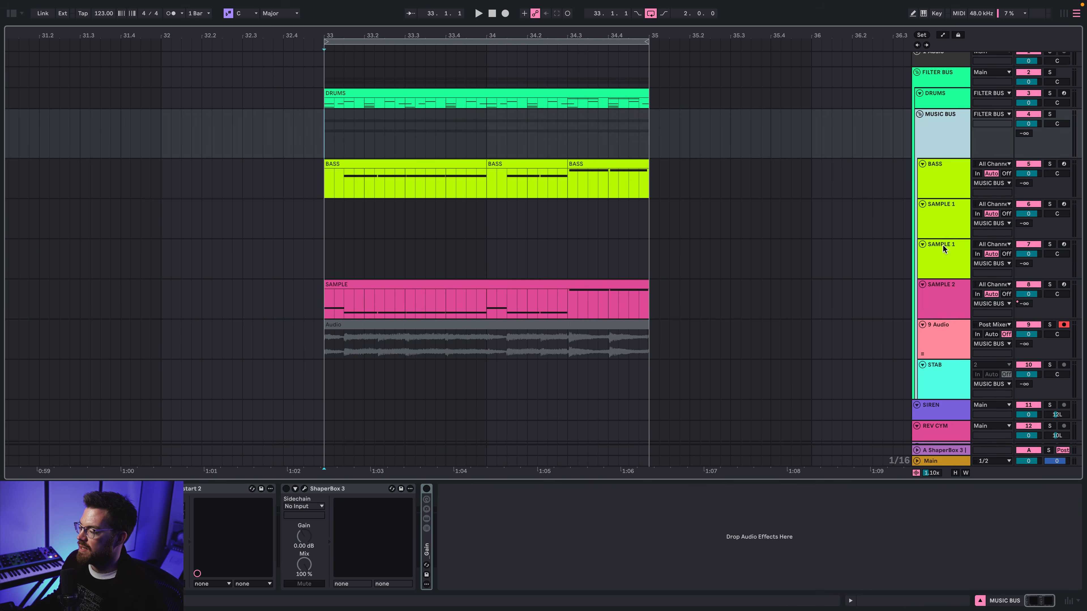
left_click(949, 309)
left_click(948, 189)
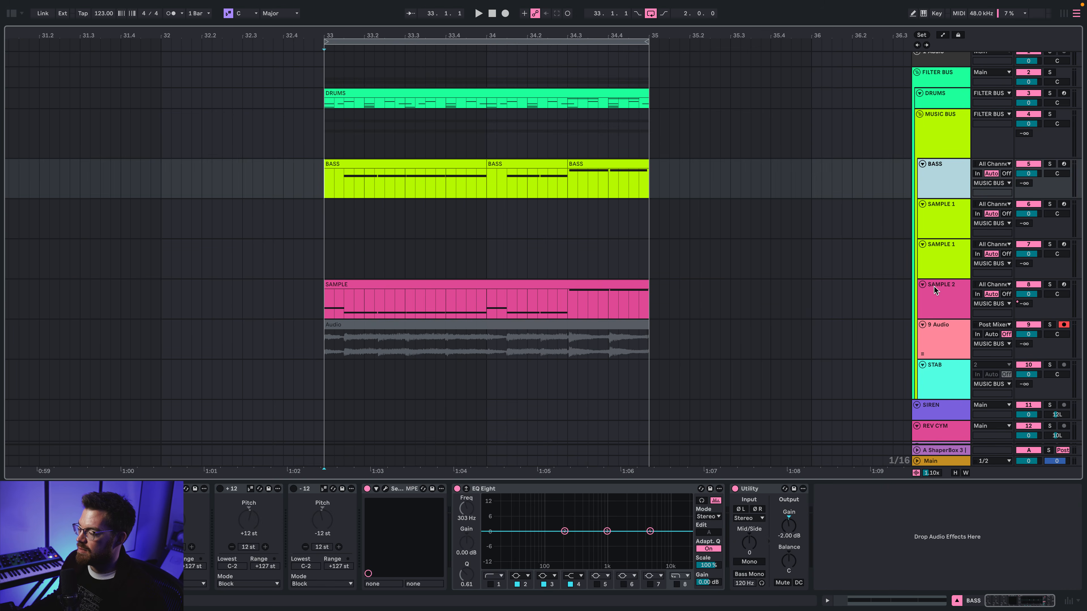
left_click(916, 312)
scroll(826, 536, "right", 5)
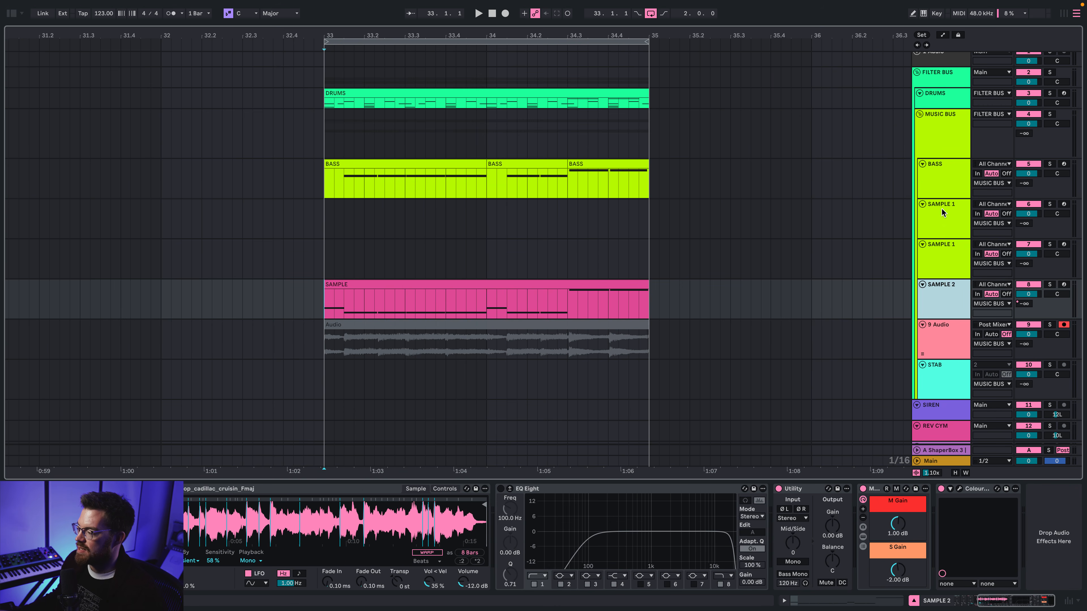
left_click(938, 155)
double_click(427, 555)
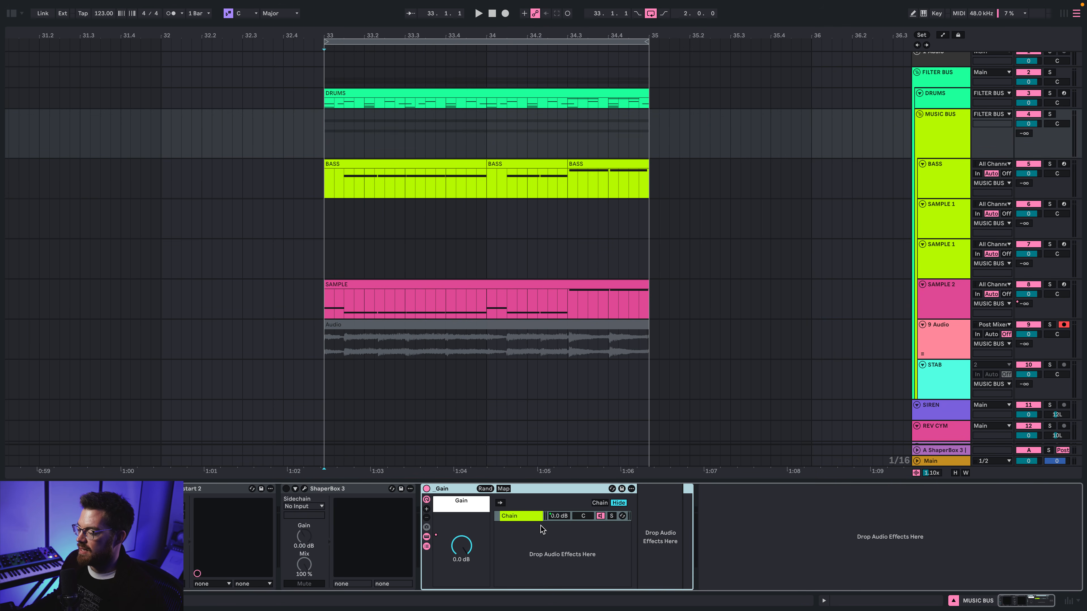
Step: Show the automation lanes and examine the Gain dips on MUSIC BUS from bar 33
left_click(943, 150)
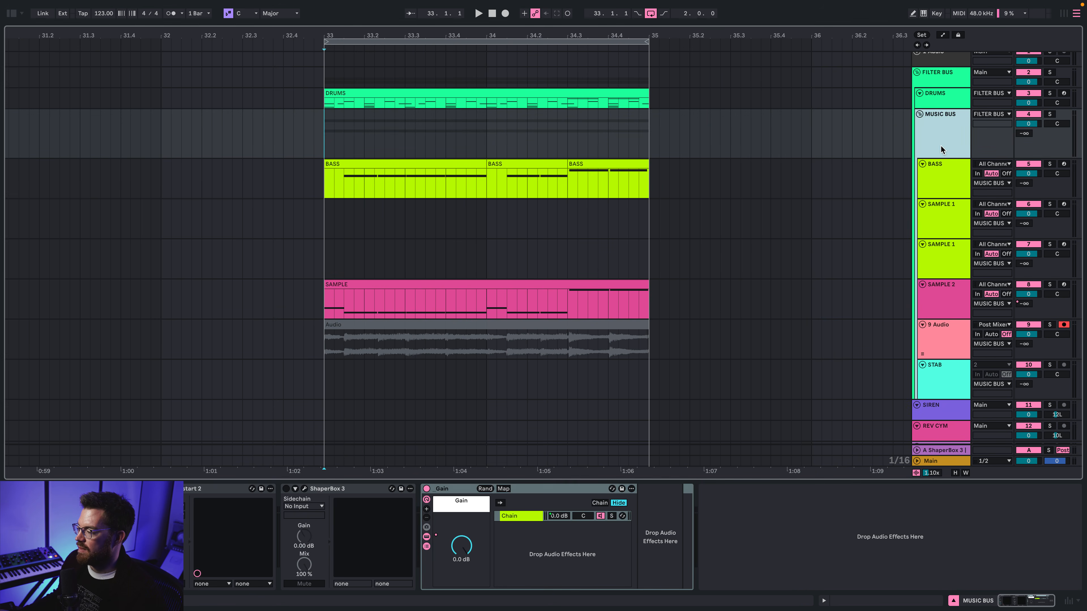
key("a")
scroll(404, 188, "up", 3)
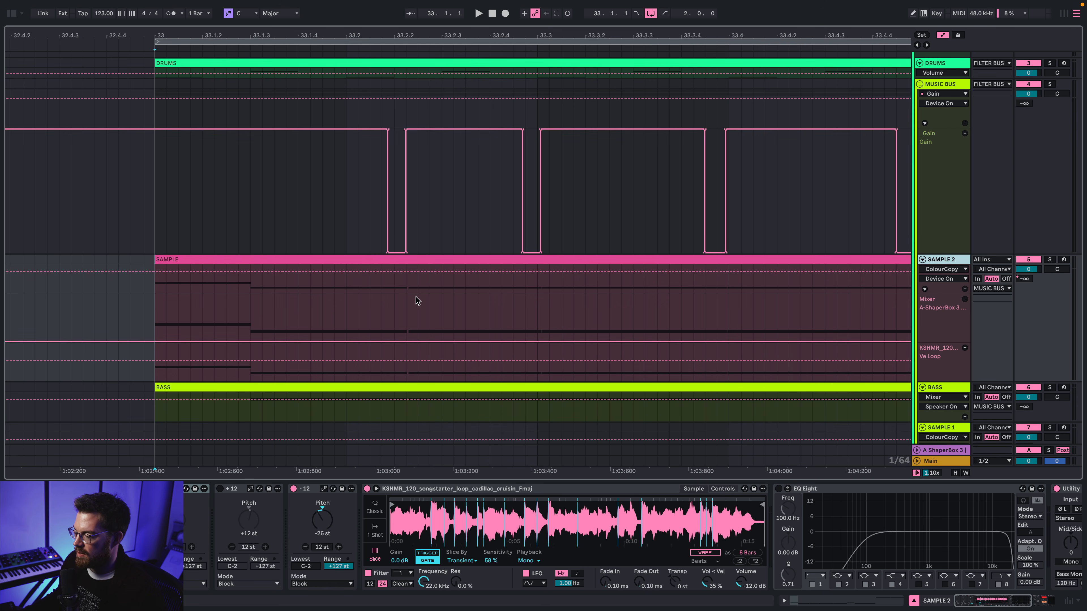
scroll(723, 304, "right", 3)
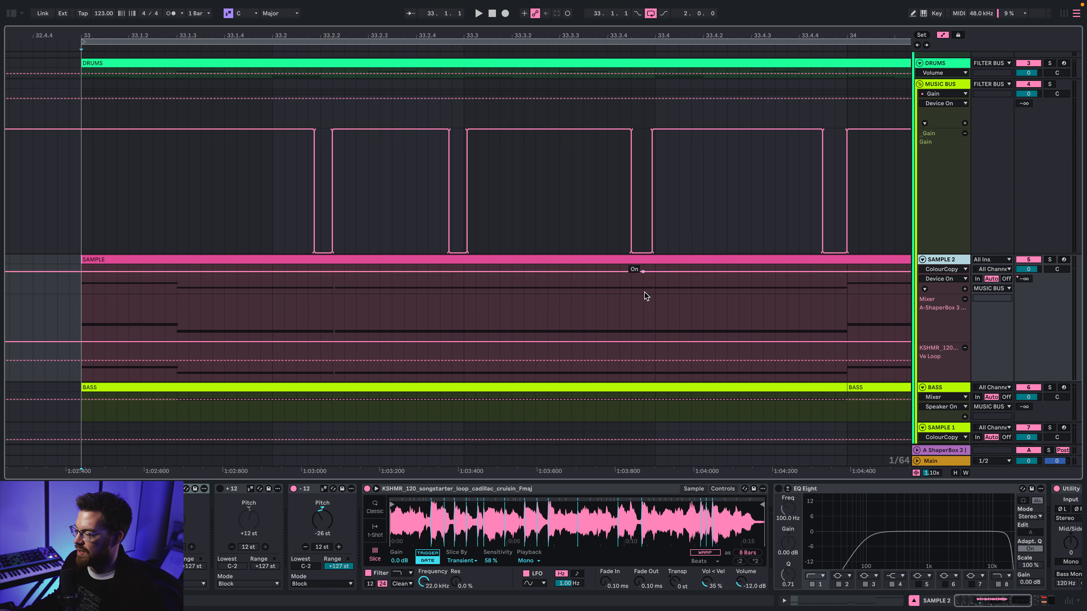
left_click_drag(346, 35, 346, 15)
Step: Play the loop and compare it with the MUSIC BUS Gain rack bypassed and active
left_click(374, 236)
key("space")
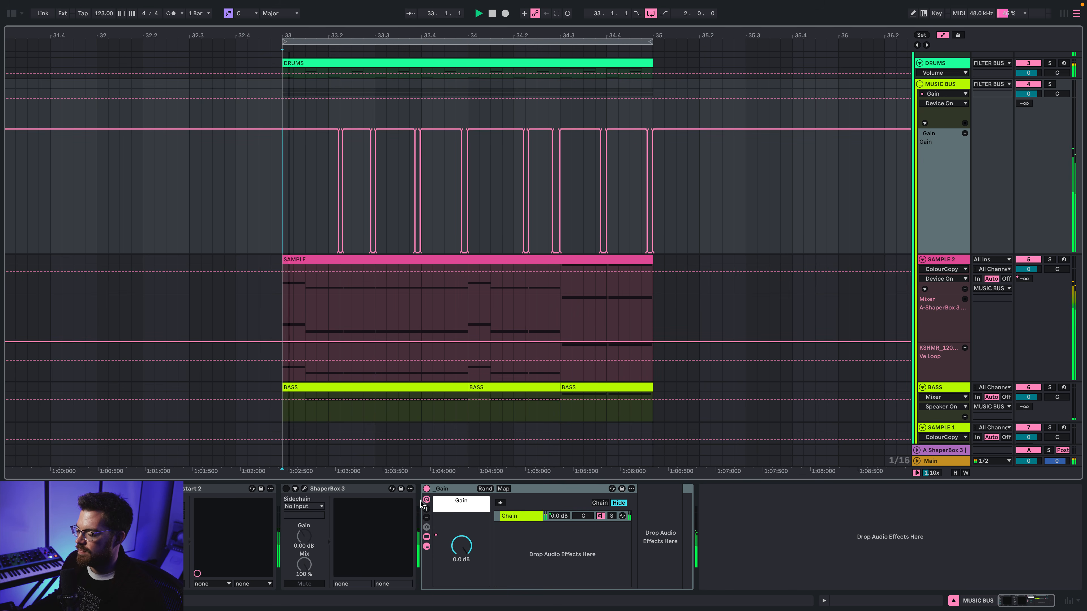
left_click(427, 490)
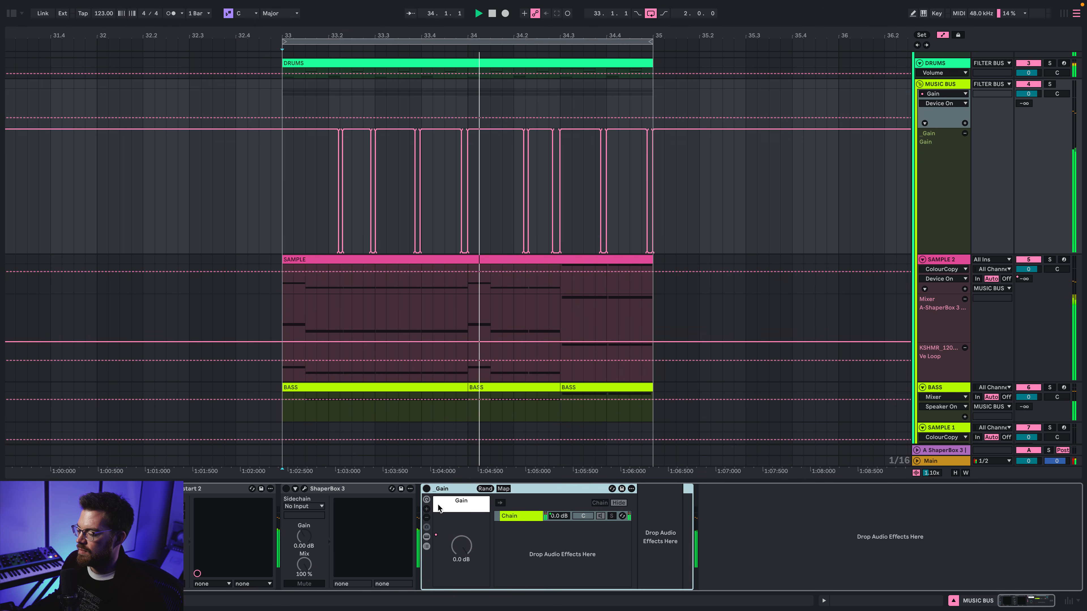
left_click(427, 489)
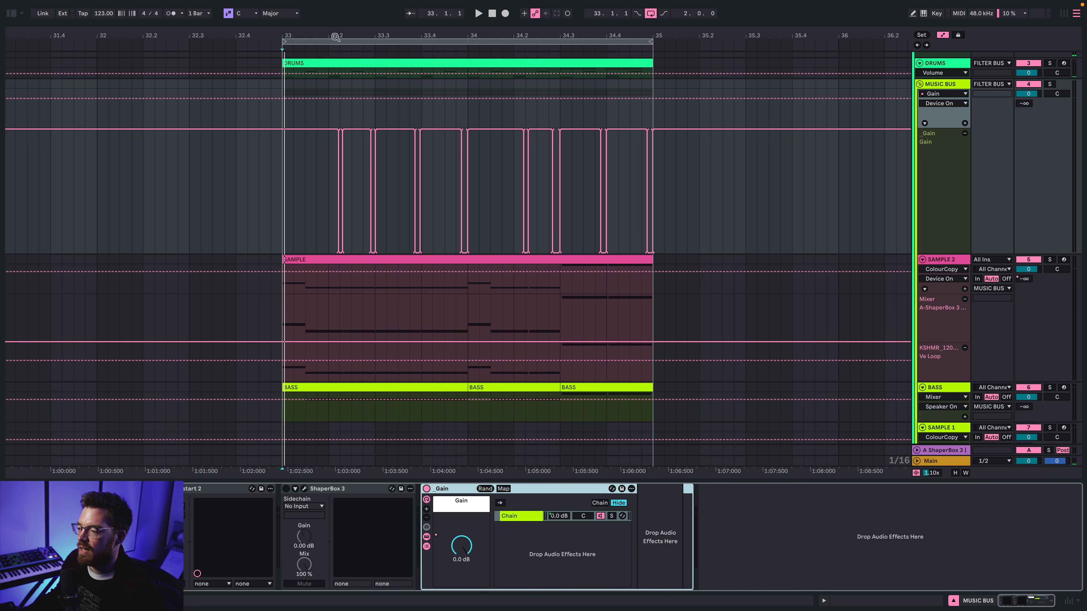
Step: Redraw the MUSIC BUS Gain automation as square-edged silent gaps between notes across bars 33 and 34, and play the loop
left_click_drag(335, 37, 365, 180)
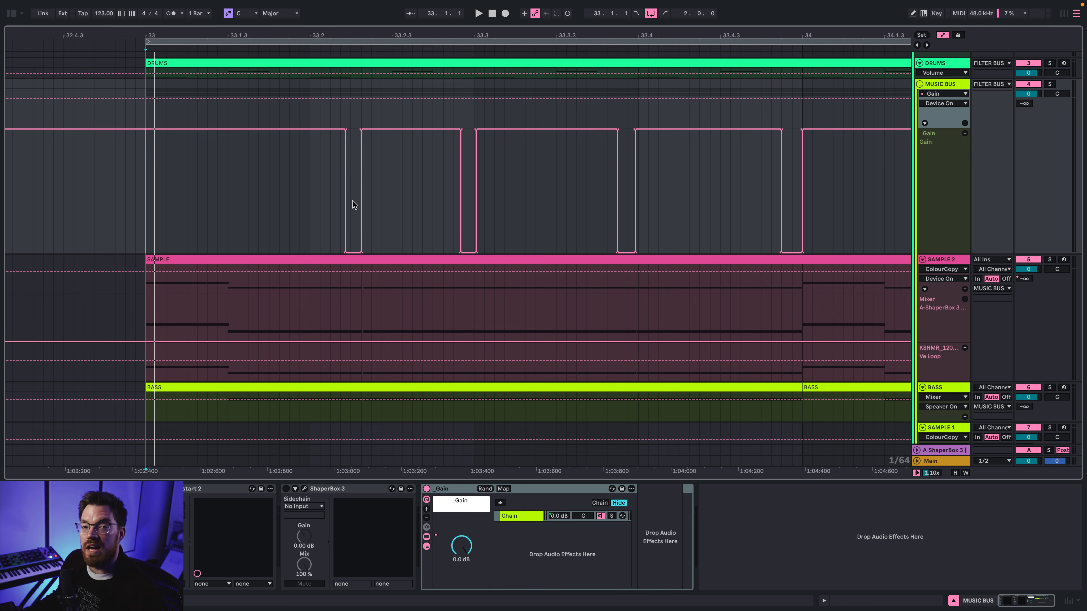
scroll(353, 201, "down", 2)
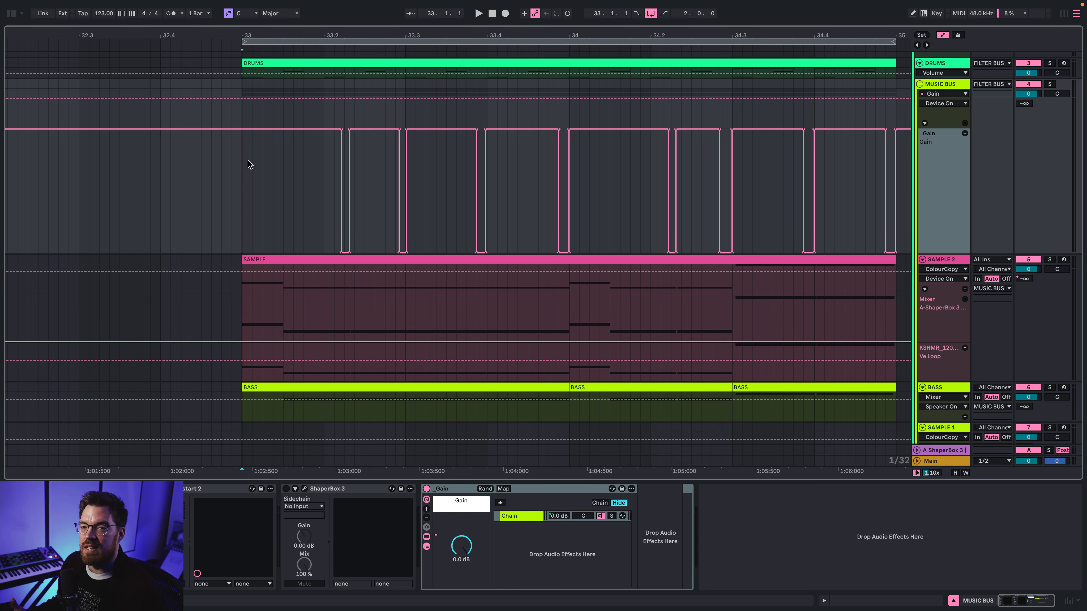
mouse_move(347, 35)
left_mouse_down()
mouse_move(347, 14)
mouse_move(339, 99)
left_mouse_up()
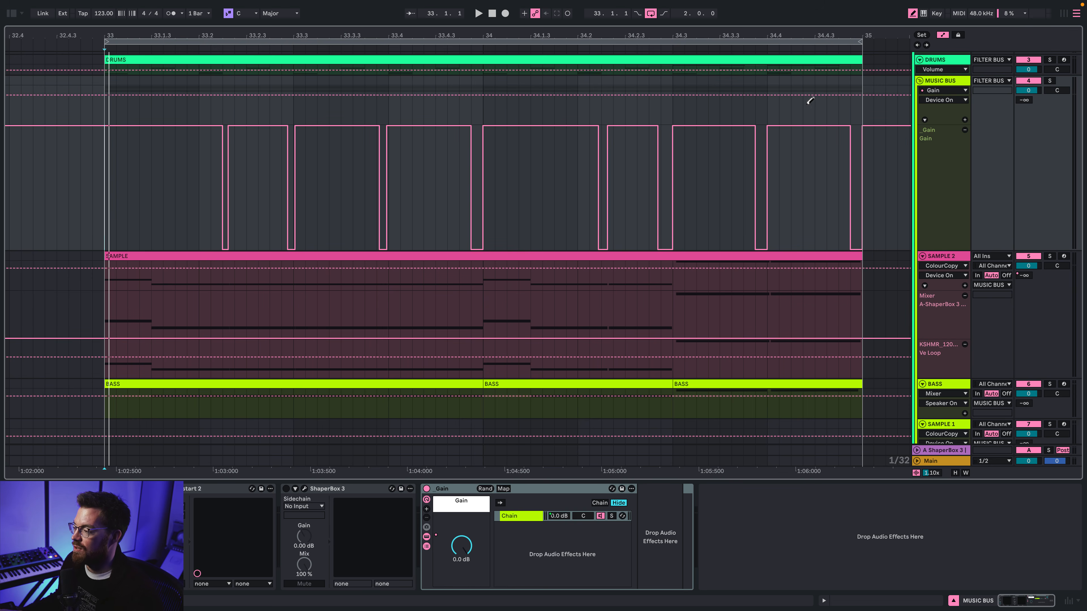
scroll(807, 104, "up", 5)
left_click_drag(641, 126, 569, 123)
scroll(686, 138, "right", 10)
left_click_drag(527, 37, 735, 20)
key("space")
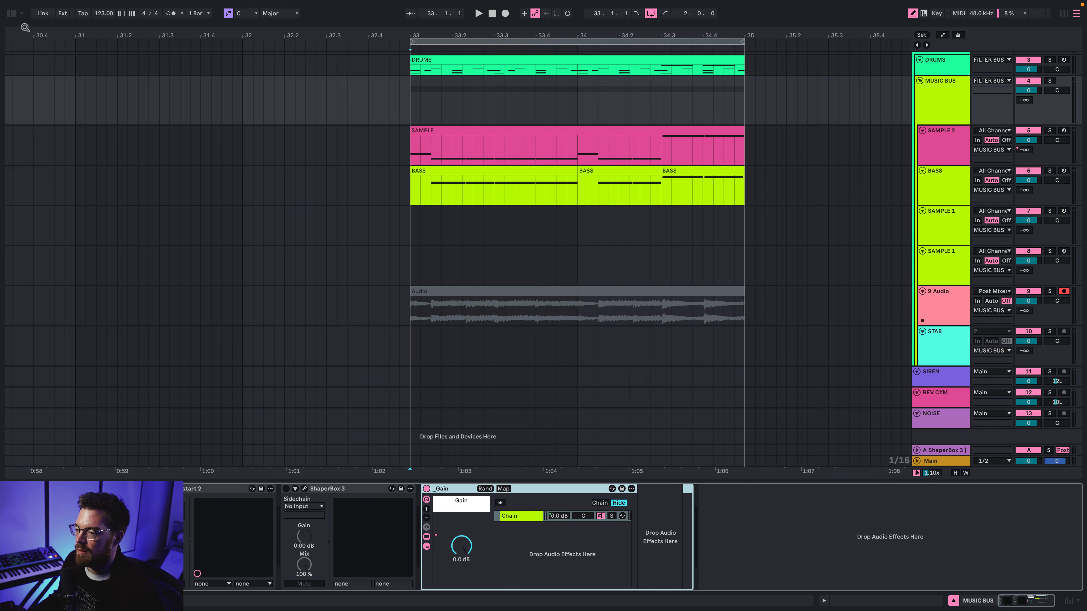
Step: Try adding a Utility from the audio effects after the Gain rack on MUSIC BUS and repositioning it
left_click(12, 13)
left_click(38, 195)
scroll(199, 343, "down", 10)
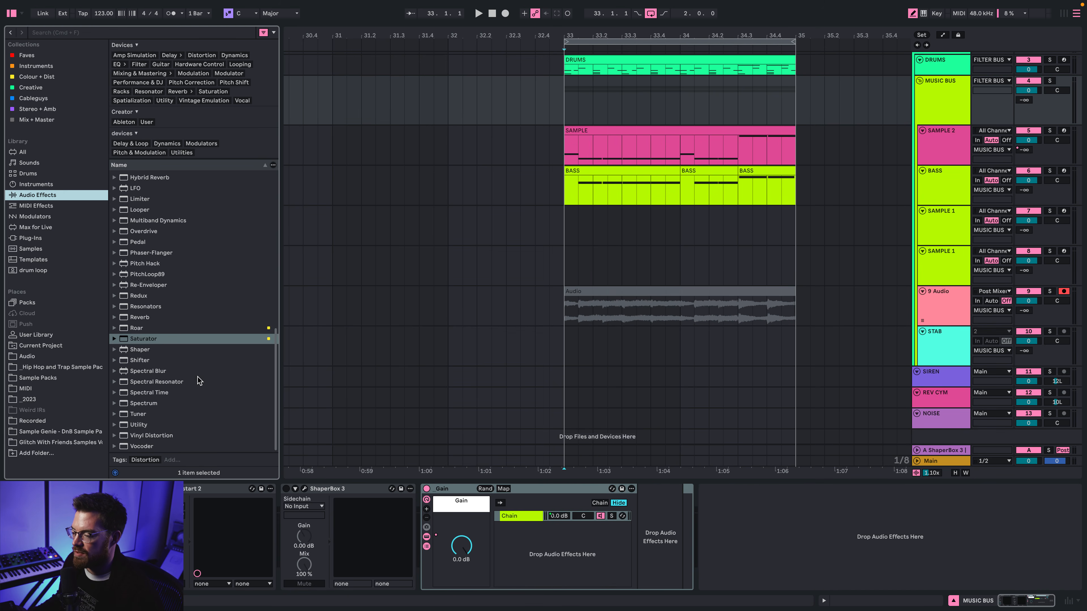
left_click(157, 426)
left_click_drag(156, 429, 750, 533)
left_click_drag(723, 491, 562, 495)
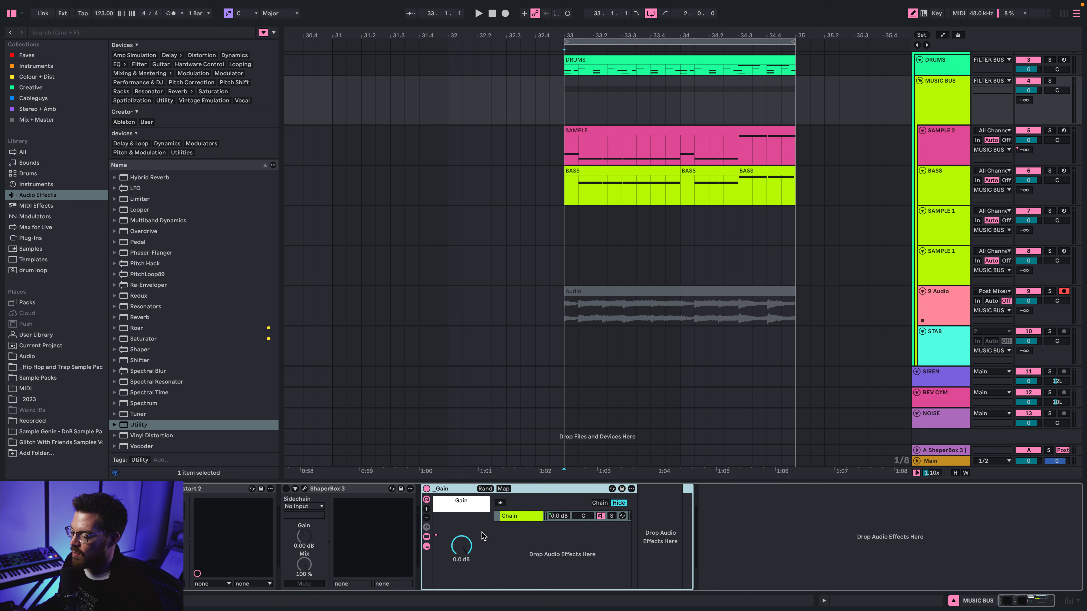
Step: Inspect how the Gain macro is mapped to the rack's chain volume, leave mapping mode and toggle the automation view
left_click(515, 519)
left_click(503, 489)
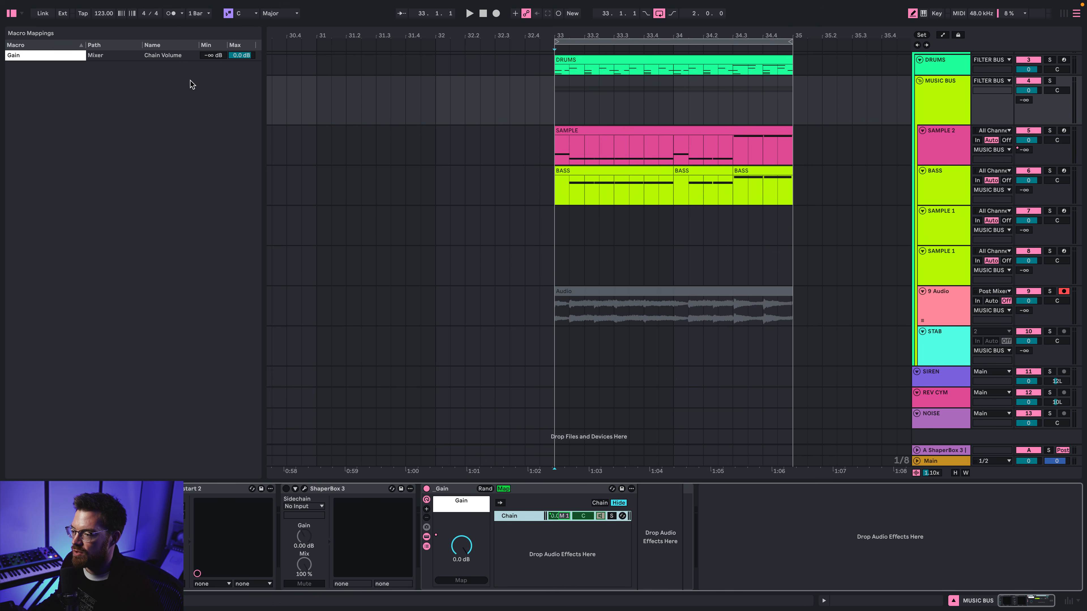
left_click(503, 489)
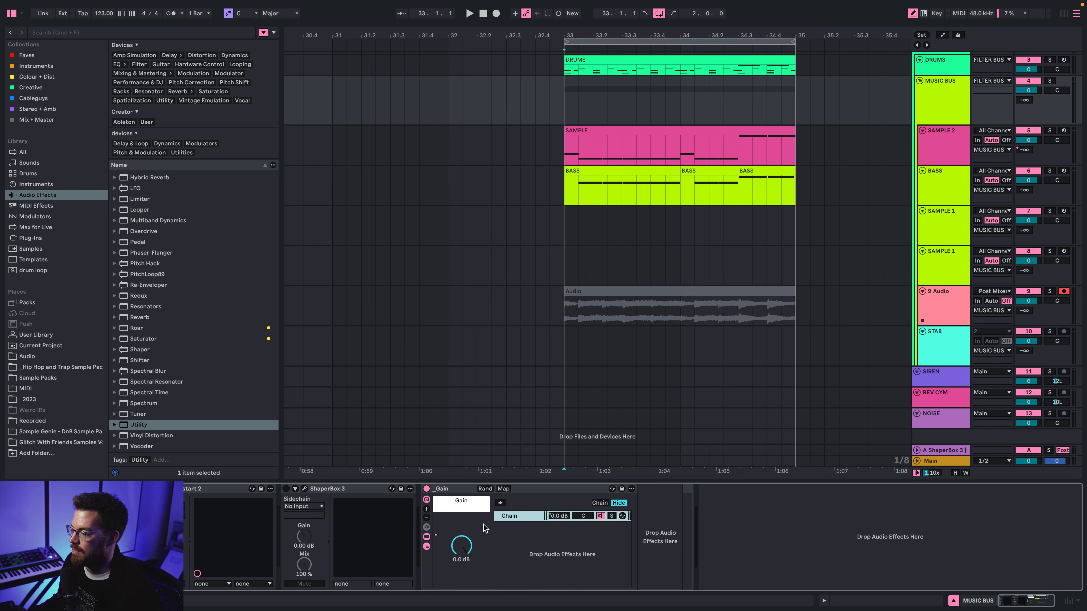
key("a")
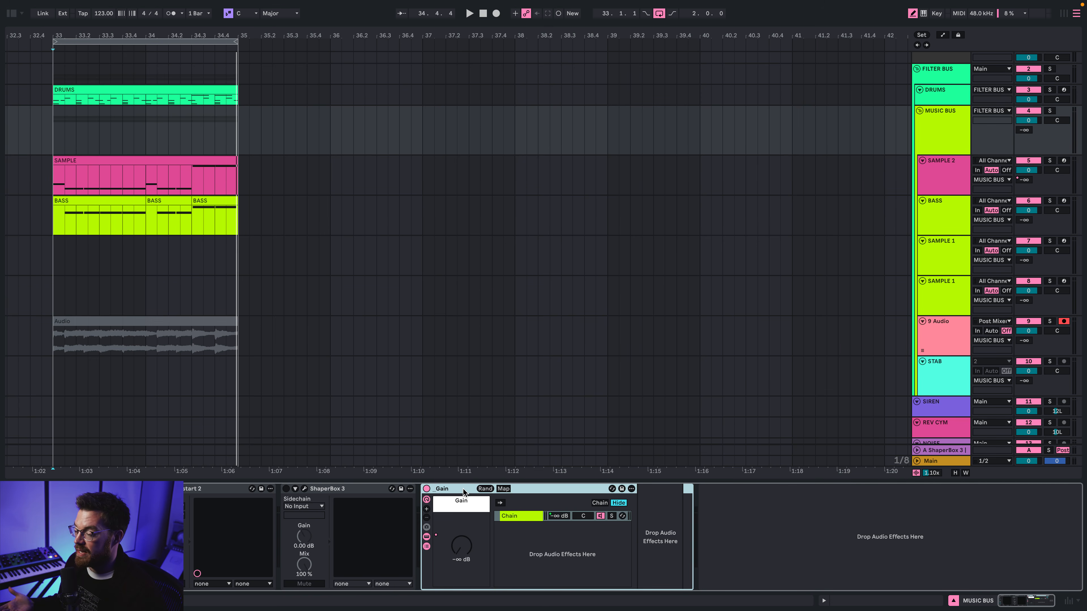
Step: Replace the Gain rack on MUSIC BUS with ShaperBox 3 by bypassing the rack, enabling the plug-in and opening its window
left_click(426, 488)
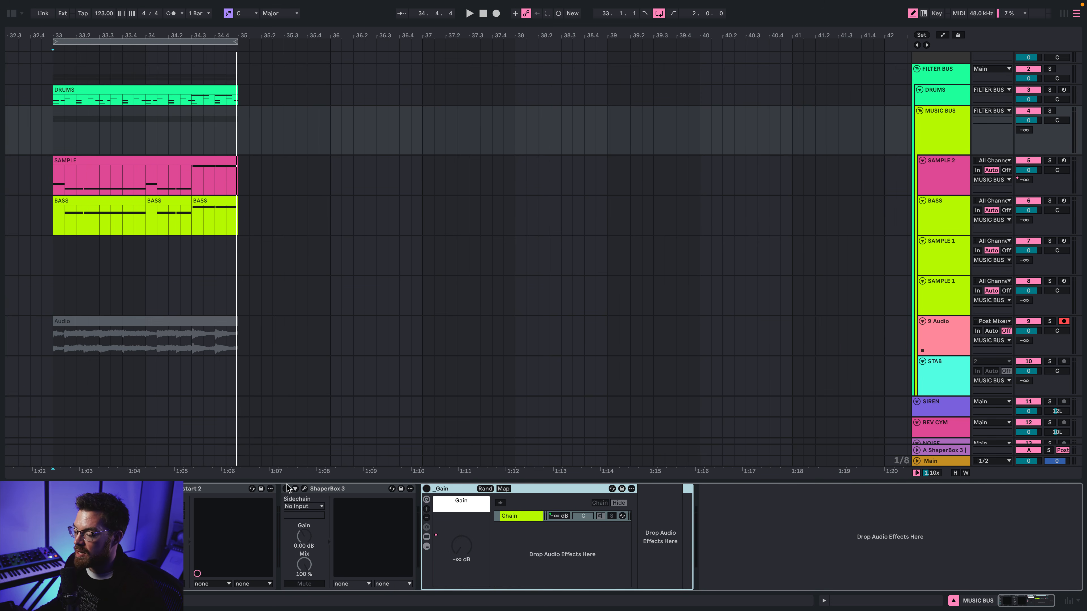
left_click(286, 488)
left_click(305, 488)
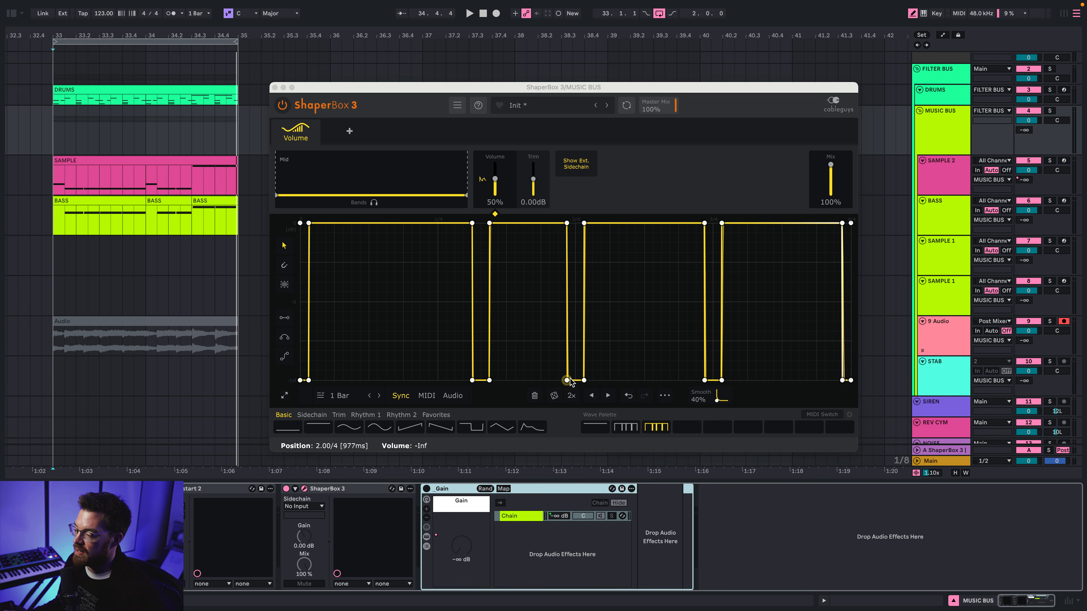
Step: Audition the loop through ShaperBox 3 while switching between the second and third Wave Palette volume patterns
left_click(628, 427)
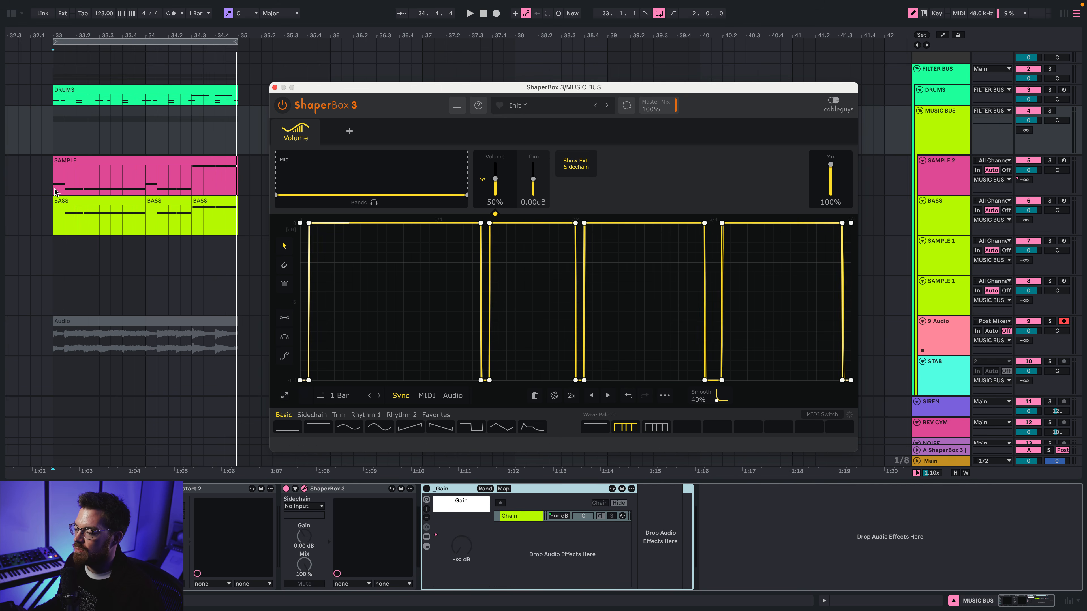
left_click(944, 174)
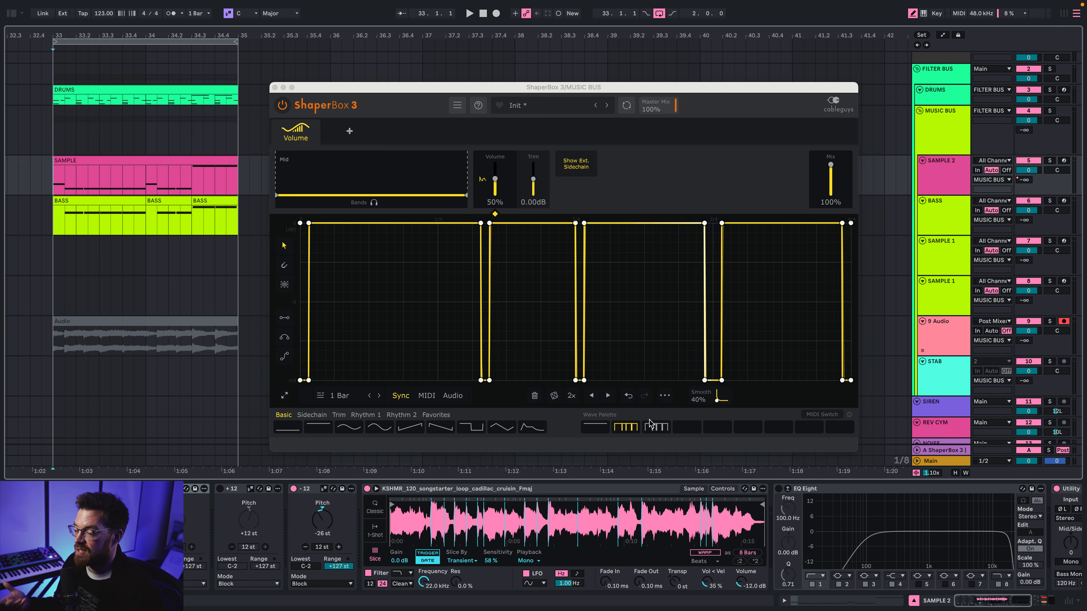
key("space")
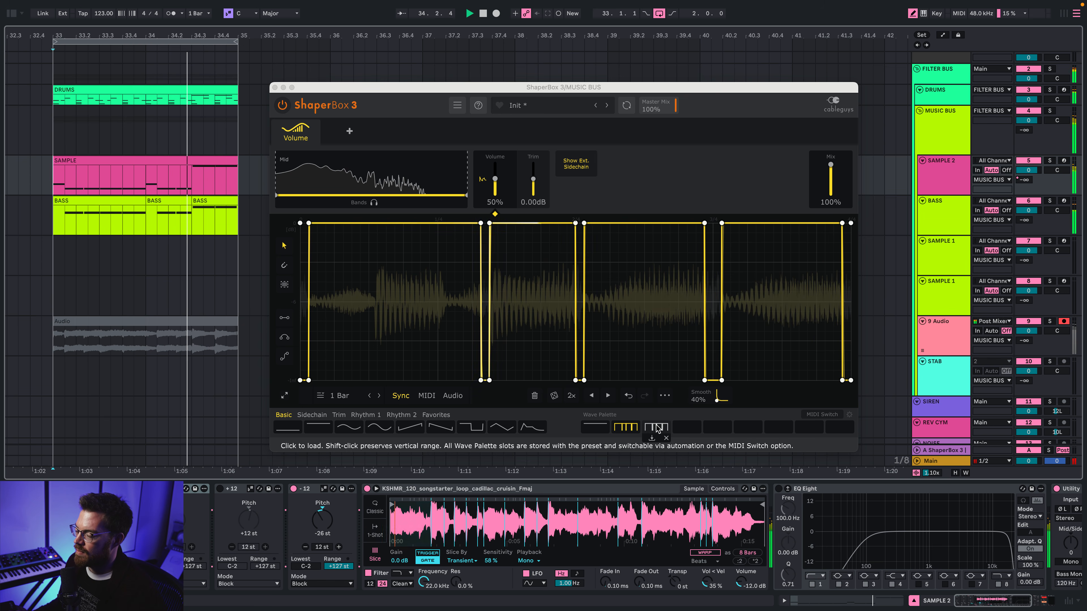
left_click(656, 427)
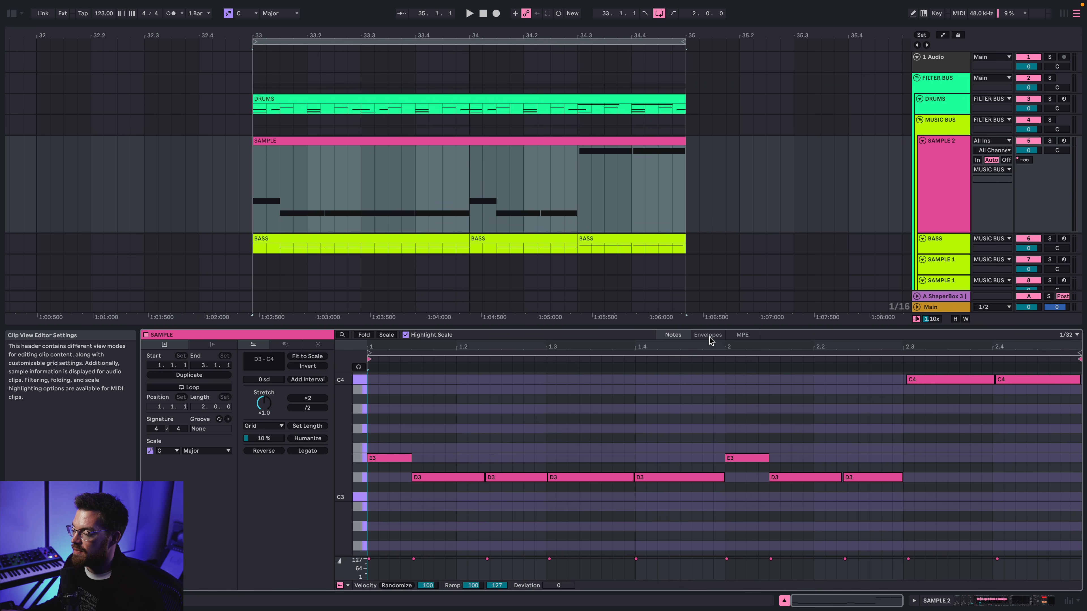
Step: Draw a Mixer Track Volume envelope in the SAMPLE clip that drops to silence just before each new note
left_click(708, 335)
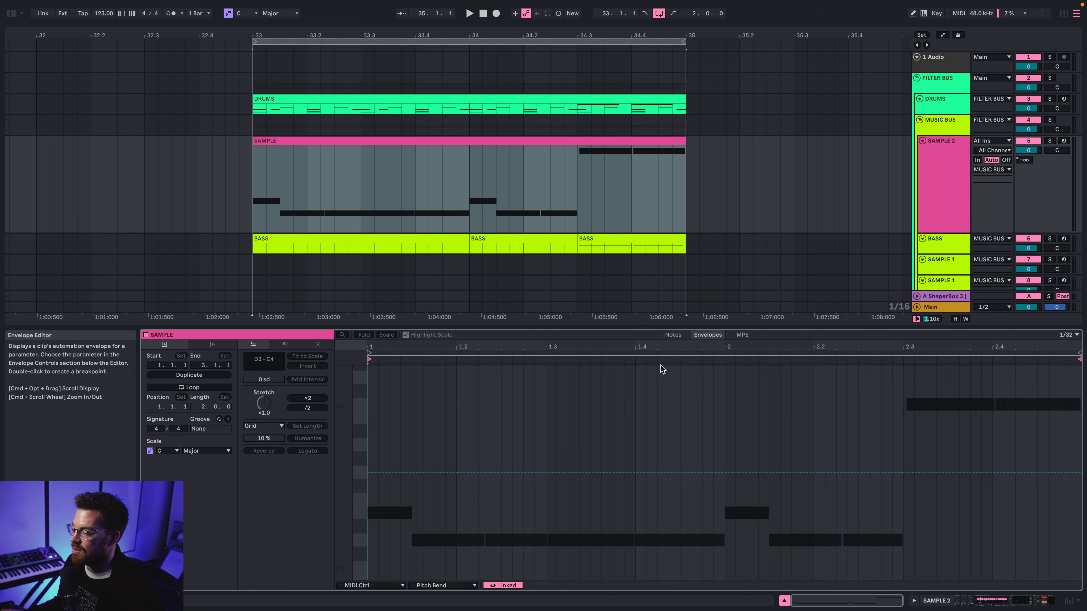
left_click(385, 585)
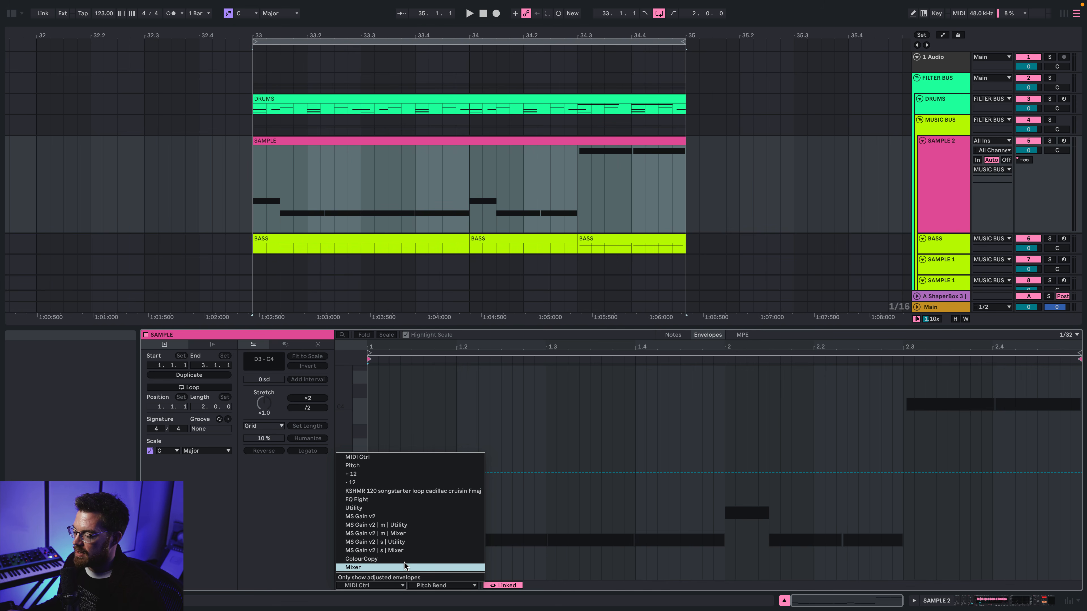
left_click(352, 567)
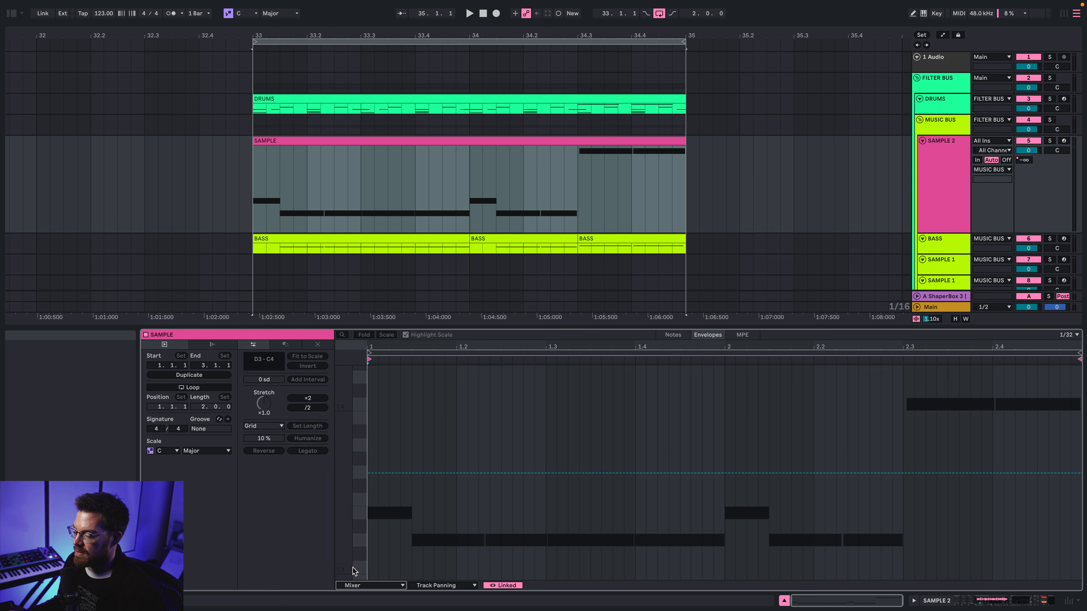
left_click(440, 586)
left_click(448, 559)
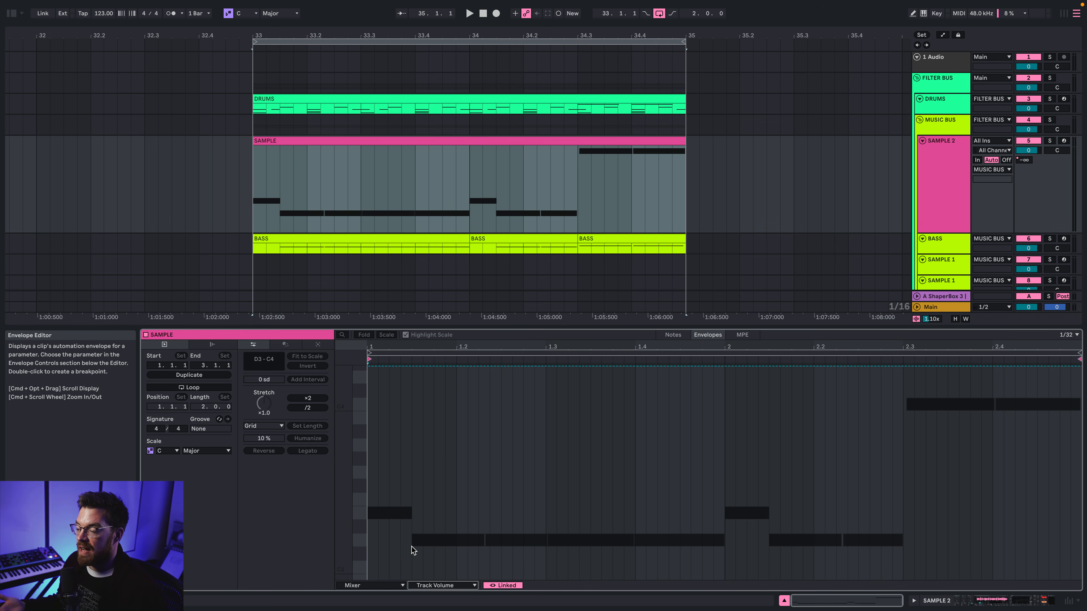
key("b")
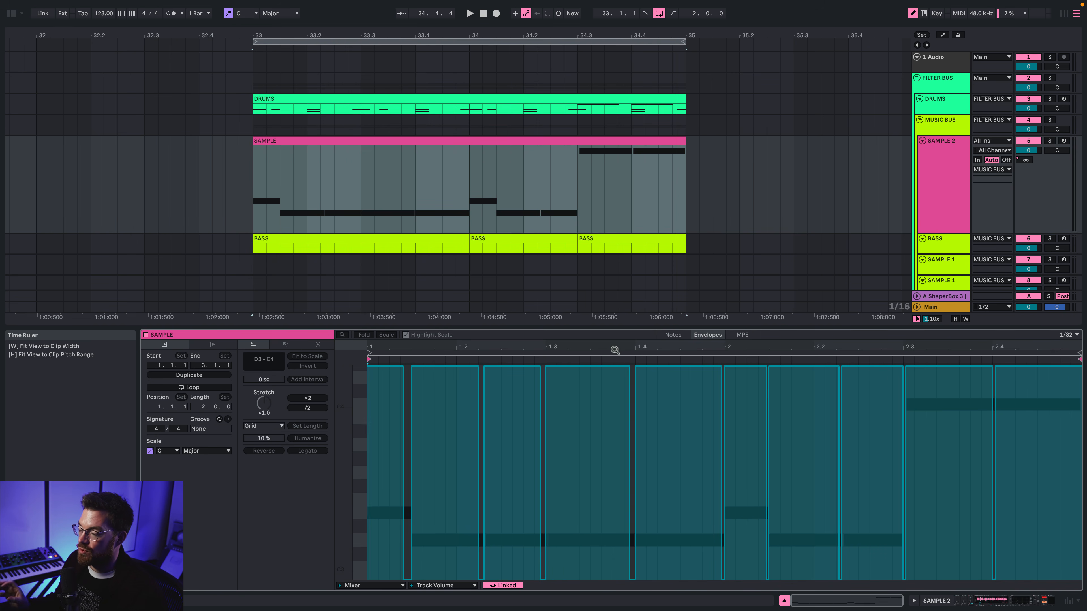
Step: Leave the clip editor and view the device chains of the MUSIC BUS and BASS tracks
left_click(916, 242)
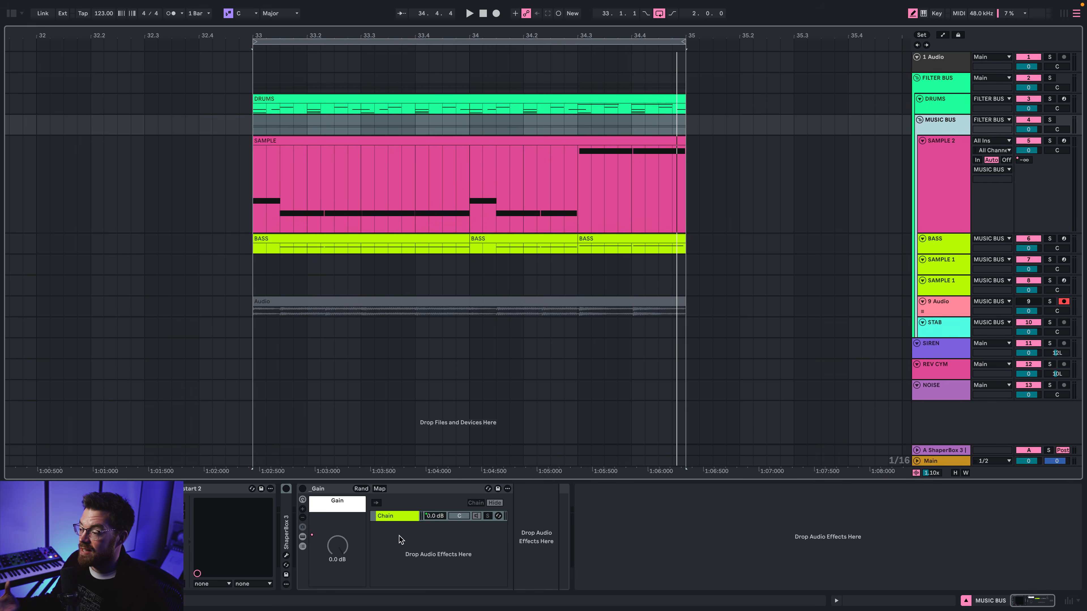
left_click(949, 242)
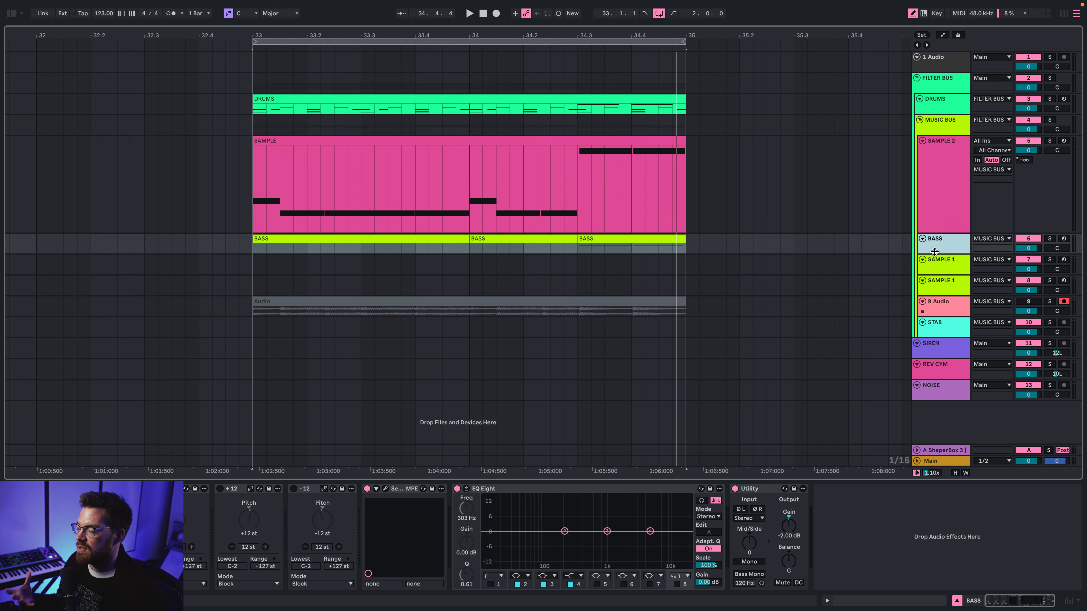
Step: View the device chains of the MUSIC BUS and SAMPLE 1 tracks
left_click(937, 123)
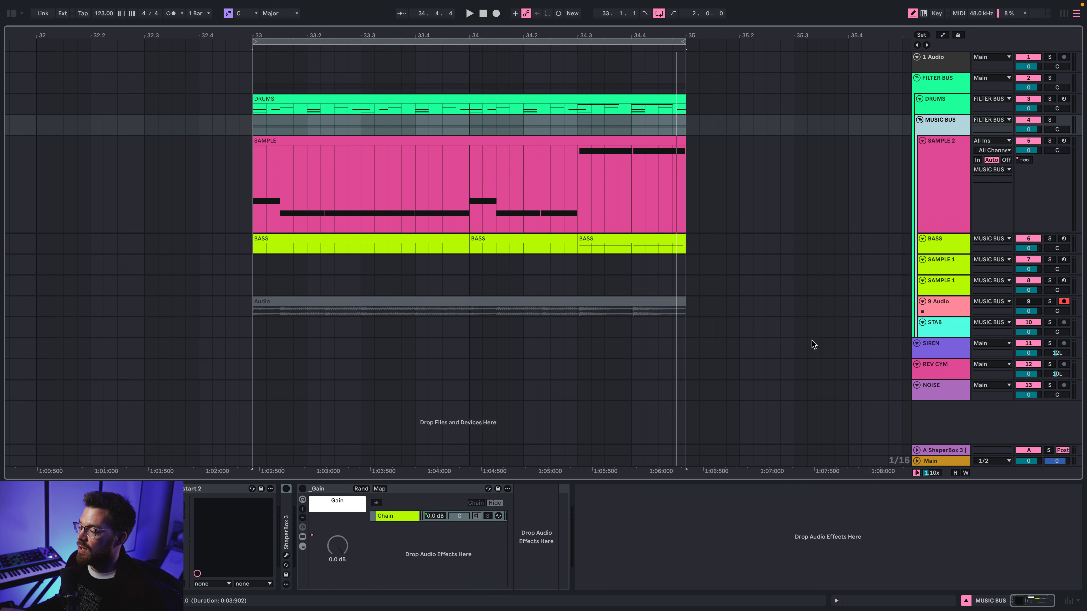
left_click(939, 259)
left_click(942, 128)
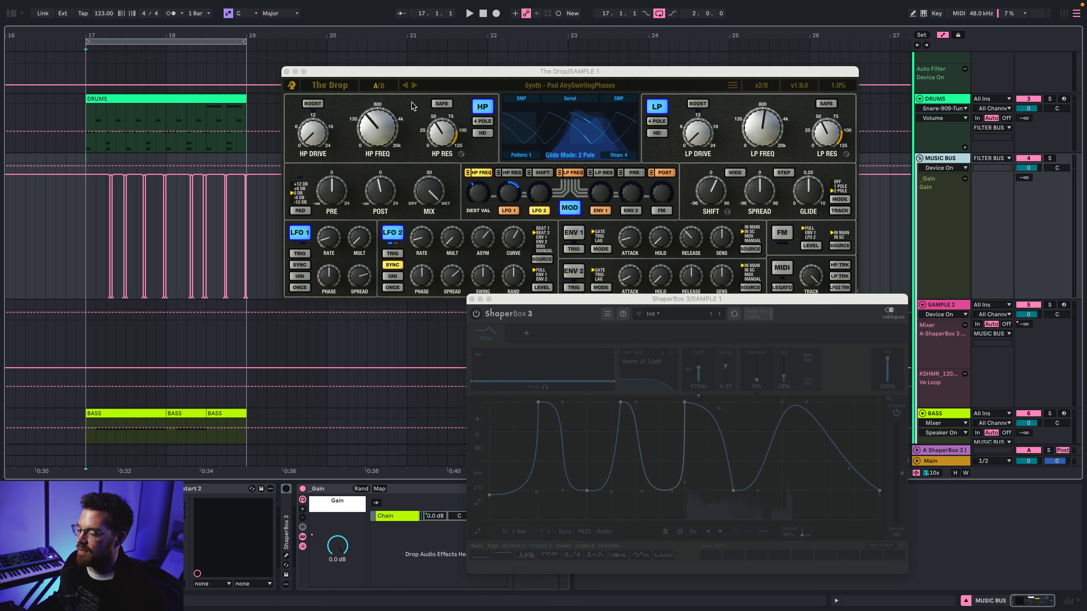
Step: Audition the two-bar loop from bar 17 with the MUSIC BUS gain automation and bring the ShaperBox 3 window into focus
key("space")
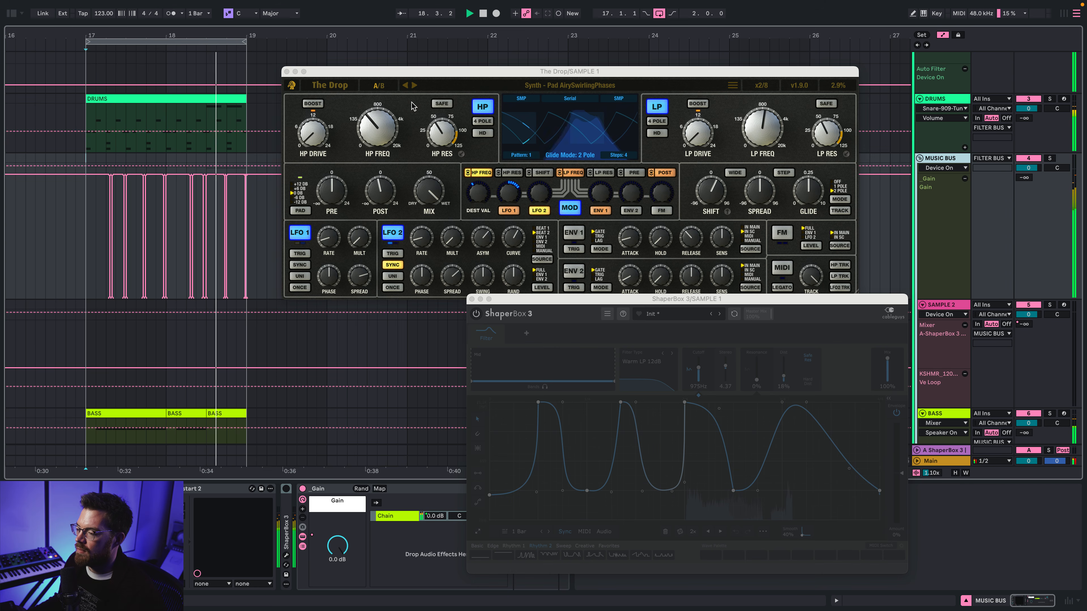
left_click(561, 323)
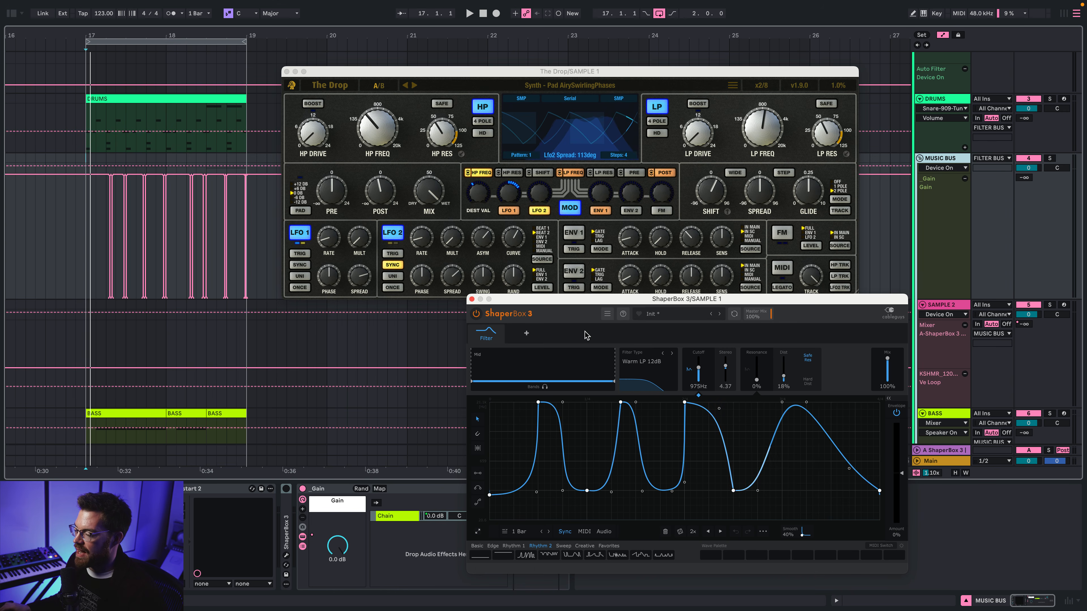
key("space")
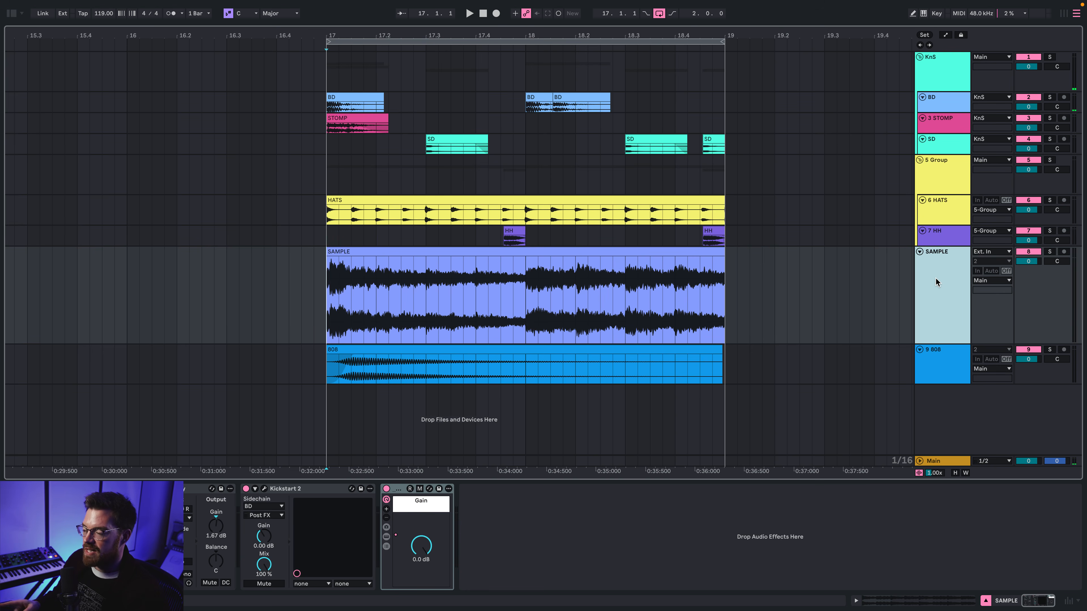
Step: Solo the SAMPLE track, show its Gain automation and audition it with the Gain rack bypassed
left_click(1050, 252)
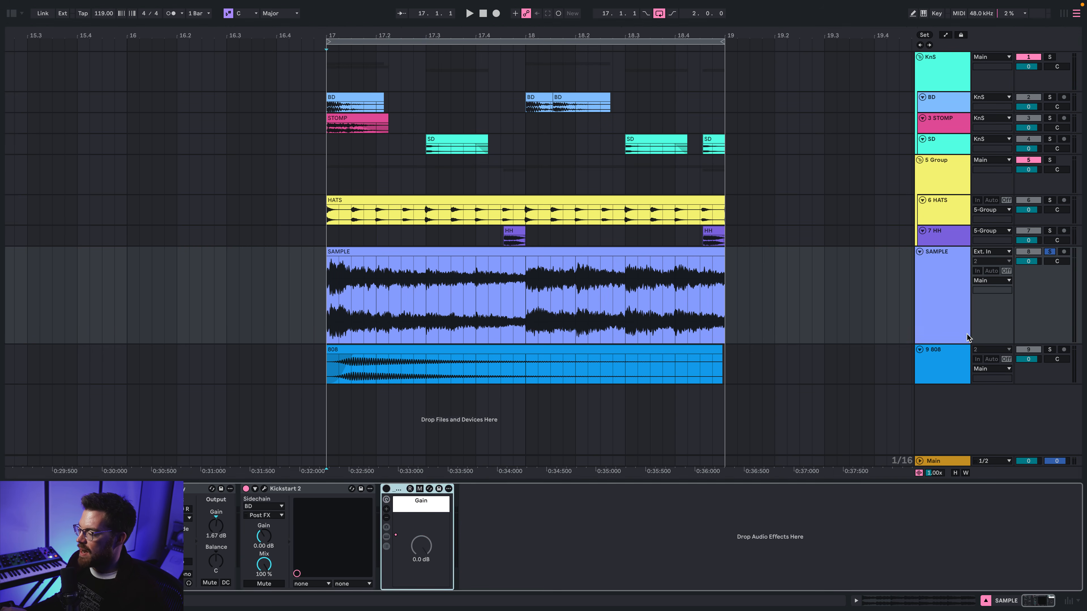
key("a")
scroll(493, 406, "down", 2)
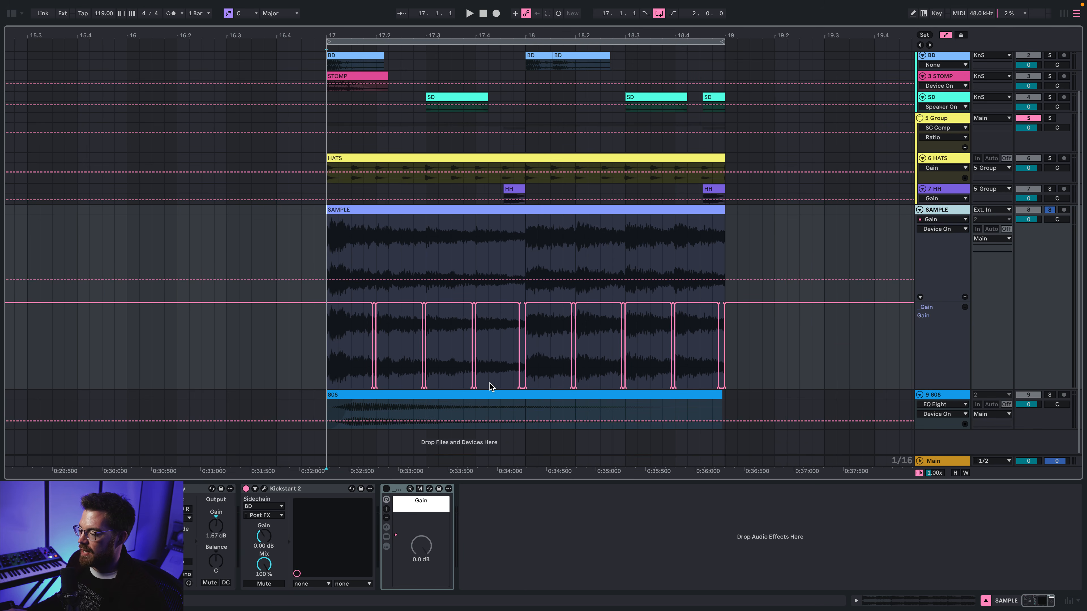
key("space")
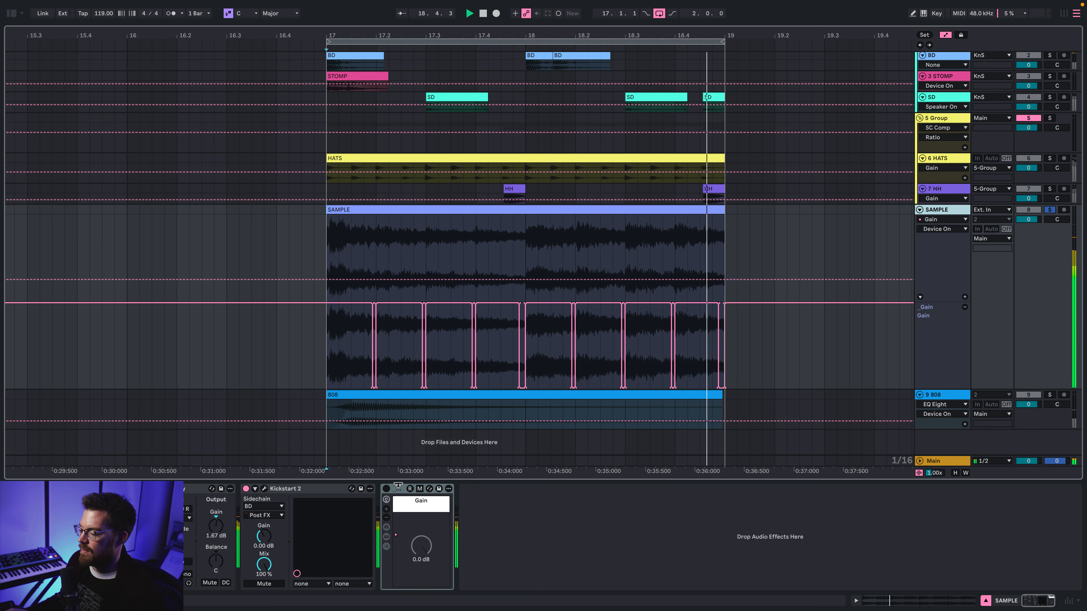
key("space")
Step: Enable the Gain rack on the SAMPLE track and audition the soloed sample with its automated gain dips
left_click(386, 488)
key("space")
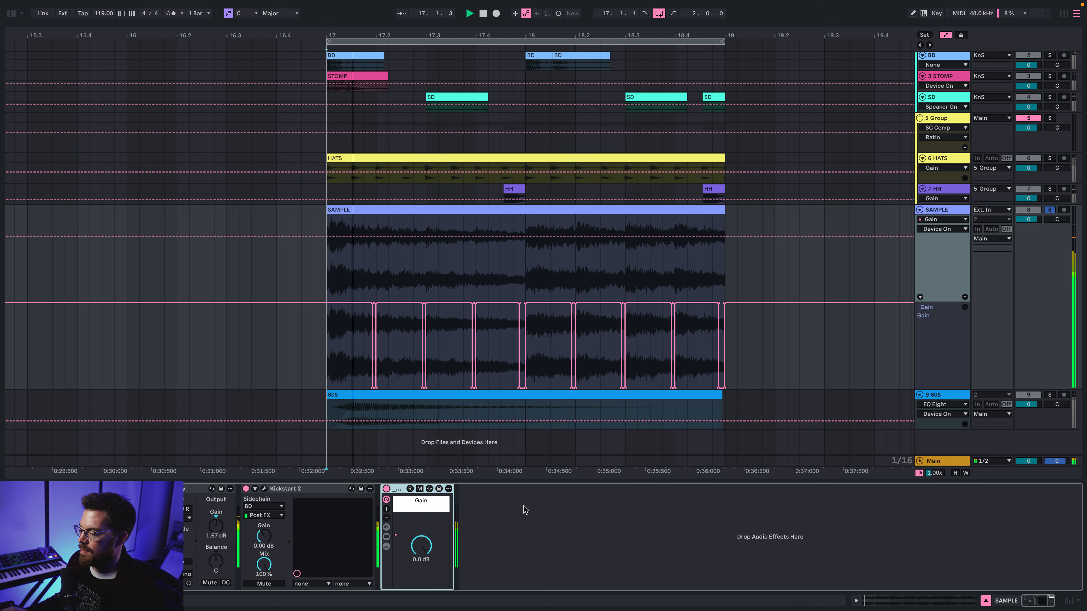
key("space")
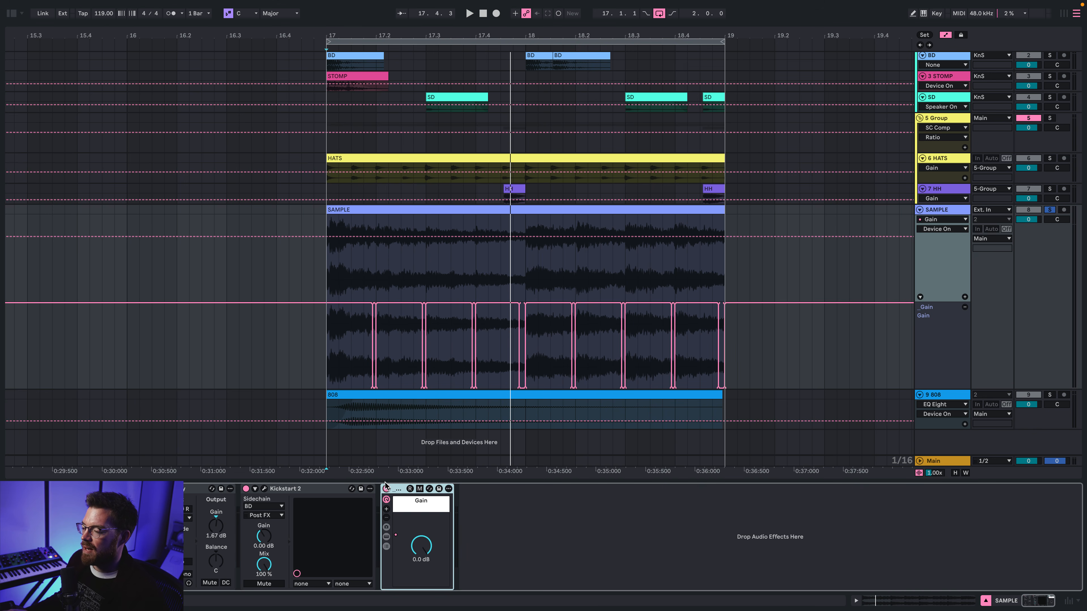
Step: Audition the full loop from bar 17 with all tracks while bypassing and re-enabling the Gain rack on SAMPLE
left_click(329, 274)
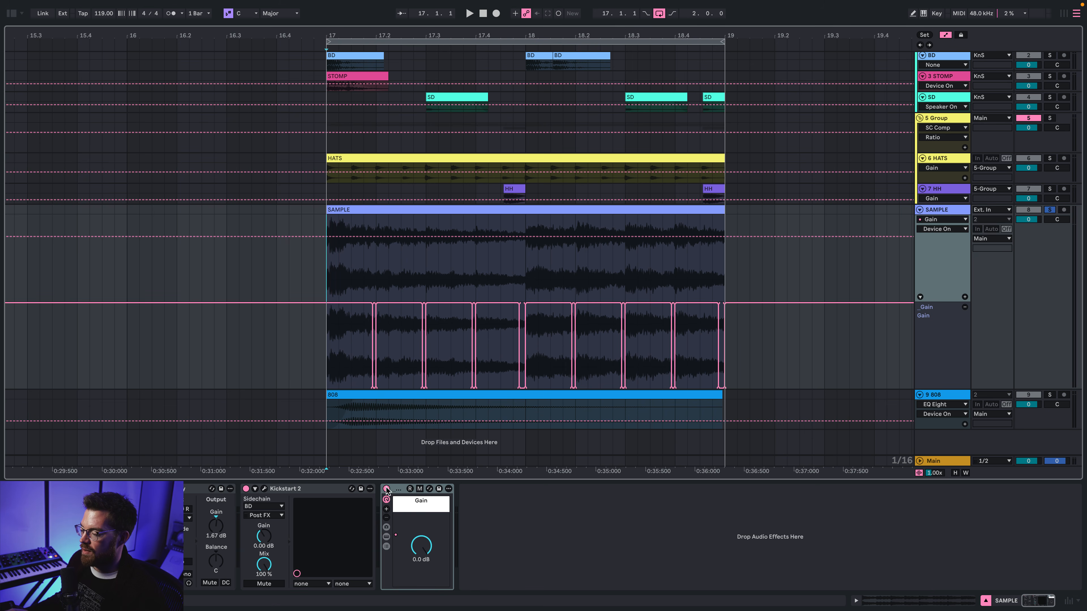
key("space")
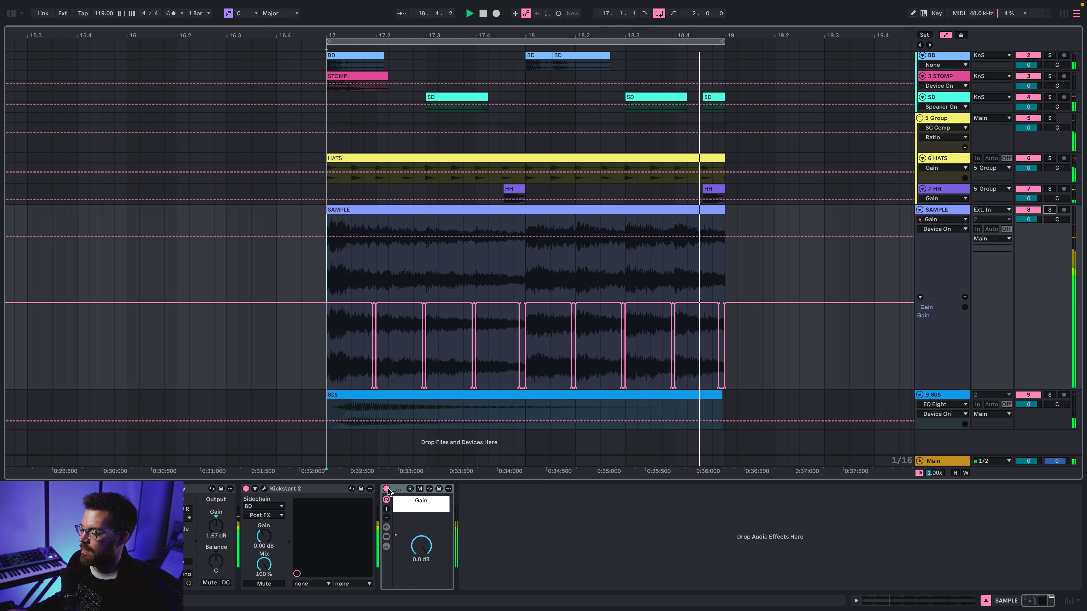
left_click(387, 489)
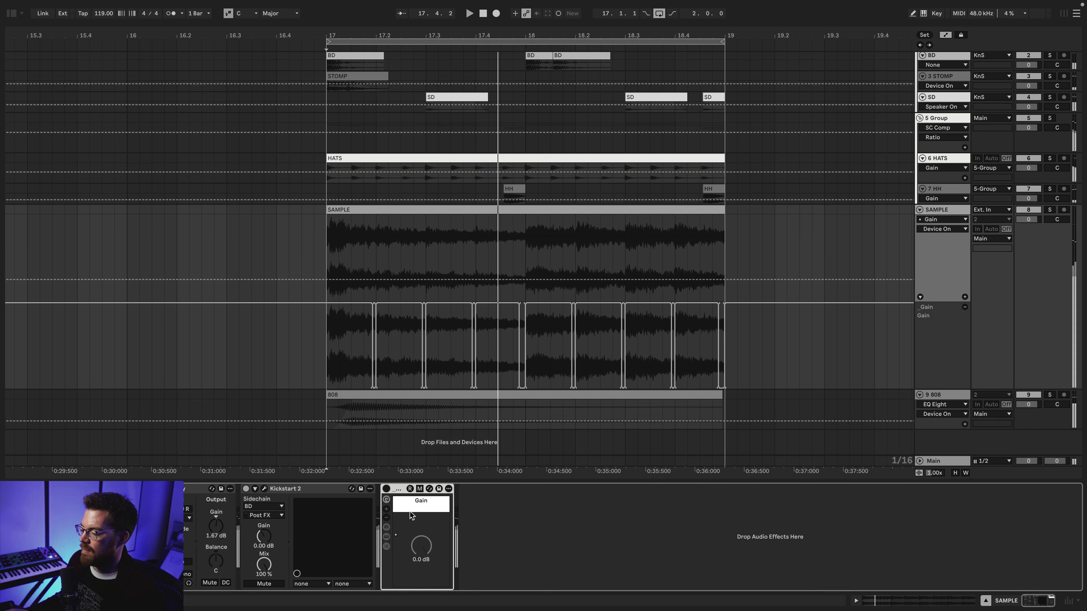
left_click(387, 489)
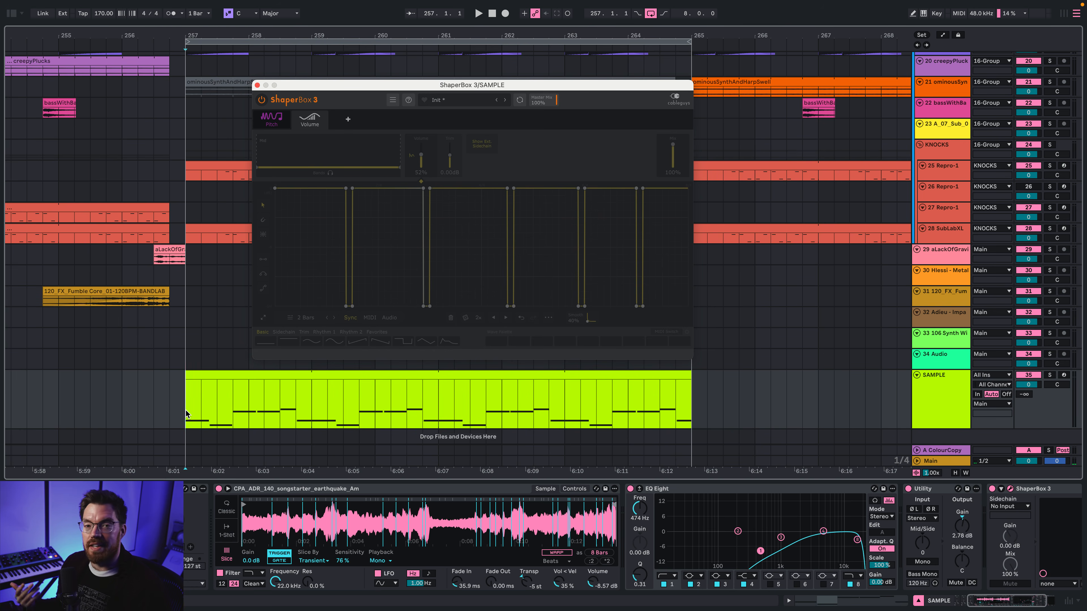
Step: Examine the notes in the SAMPLE MIDI clip at bar 257, and return to the track's device chain
scroll(185, 410, "left", 1)
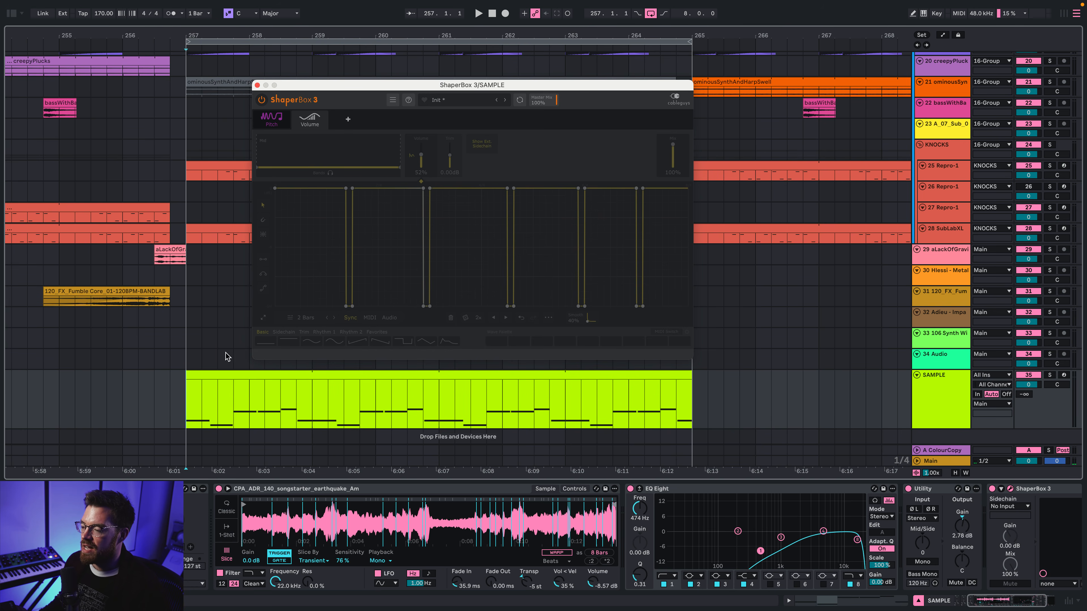
left_click(183, 403)
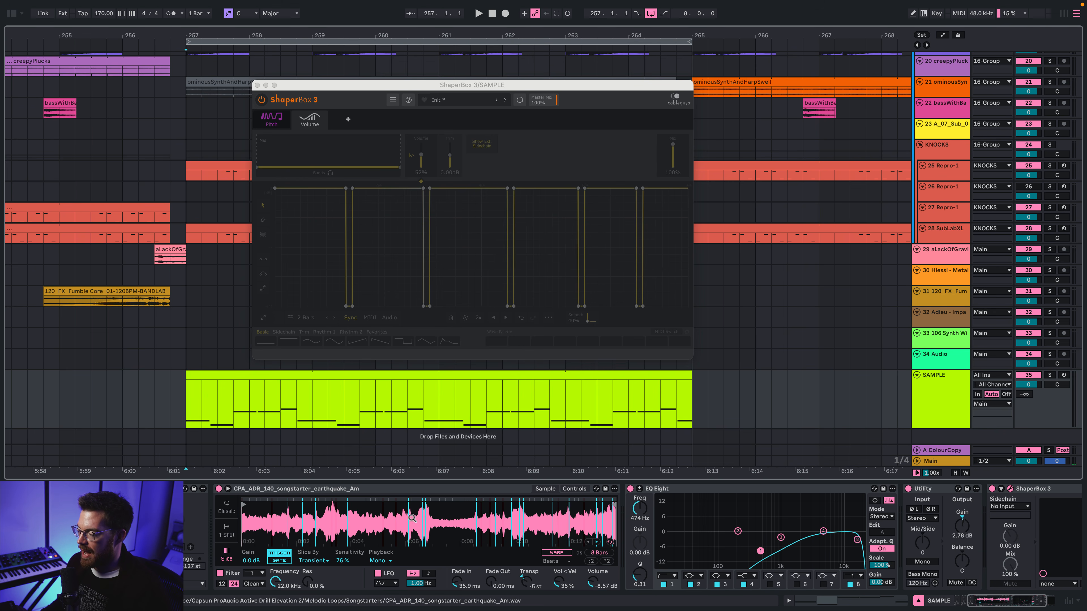
left_click(577, 377)
double_click(557, 377)
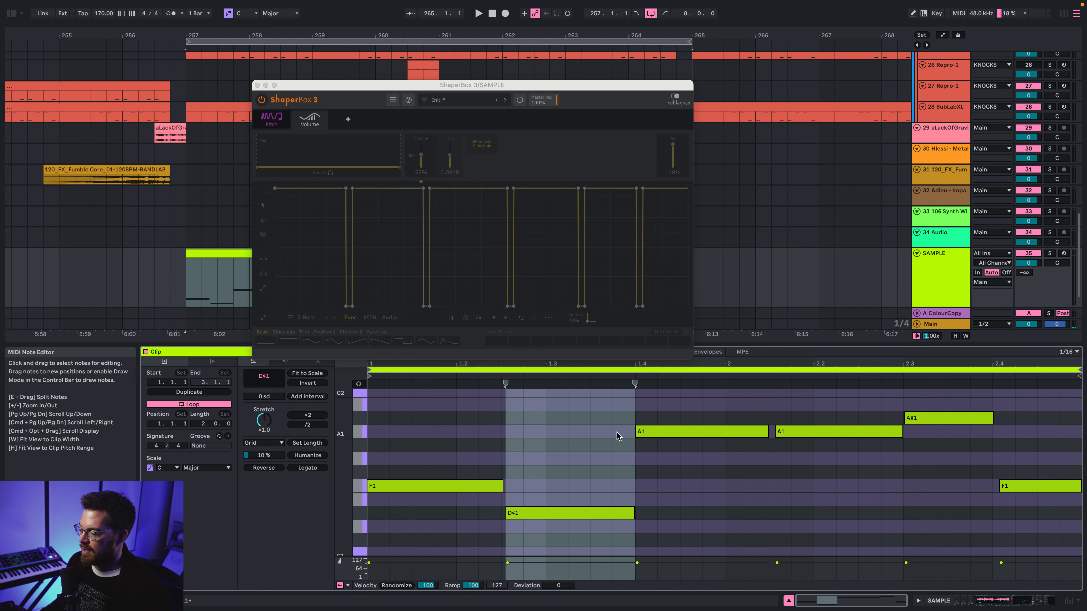
left_click(942, 279)
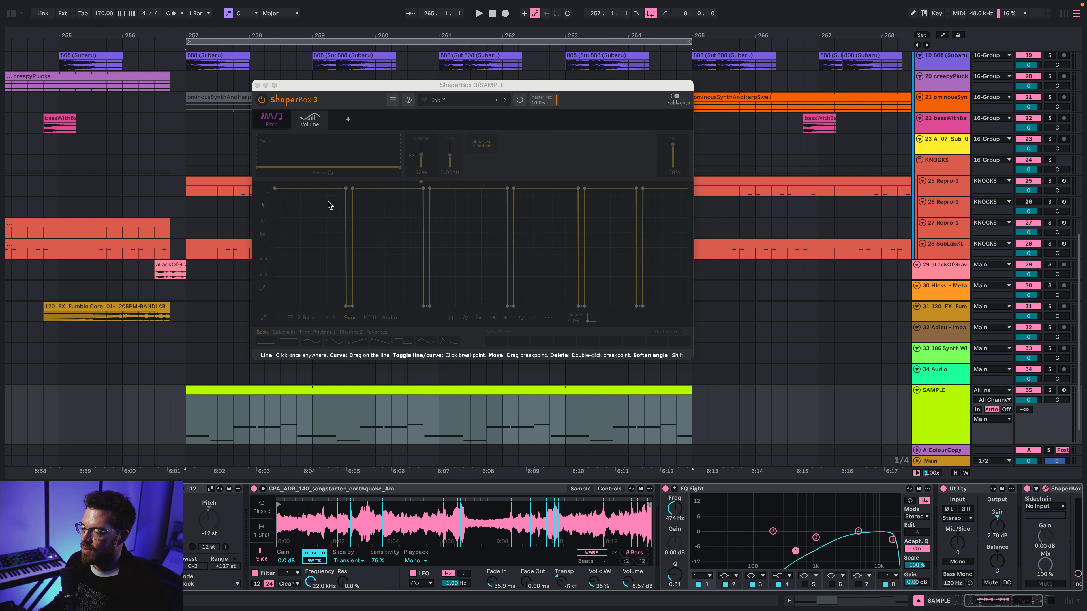
Step: Audition the eight-bar loop from bar 257 while switching the Volume shaper in ShaperBox 3 off and on
left_click(297, 120)
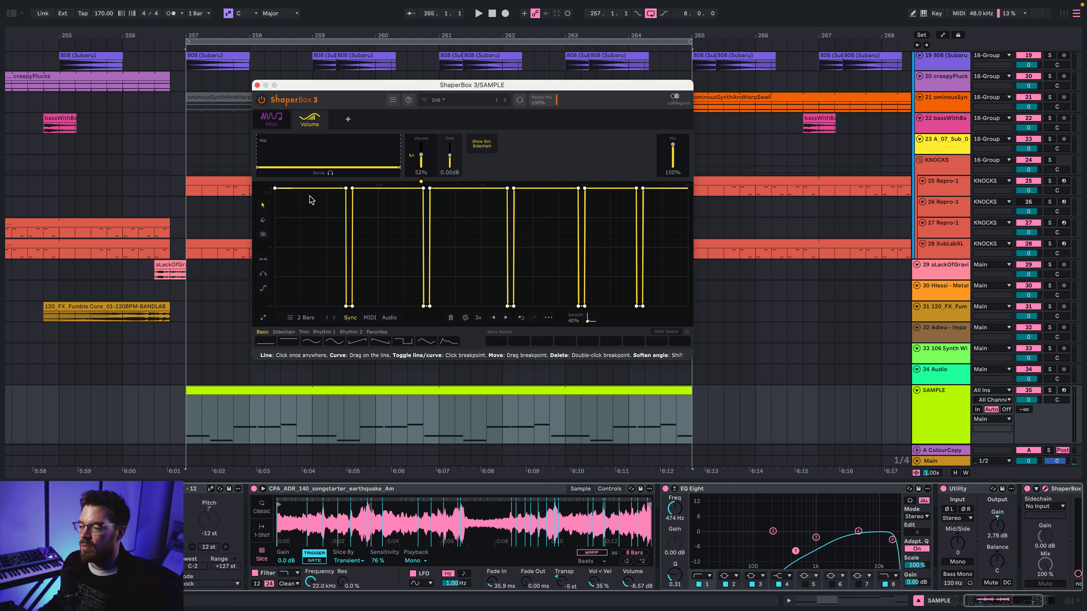
left_click(296, 116)
key("space")
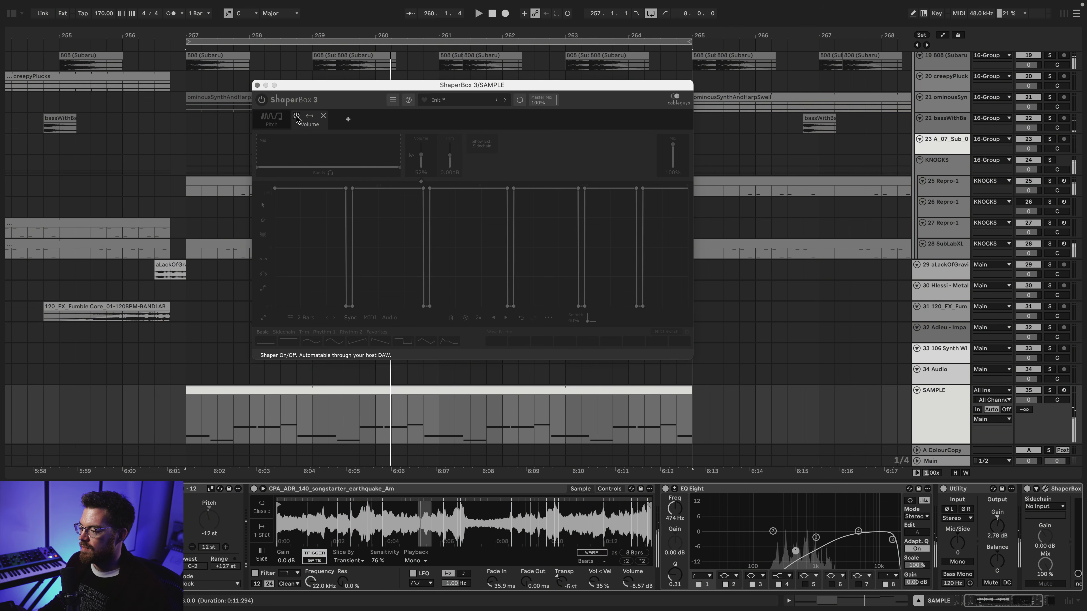
left_click(297, 117)
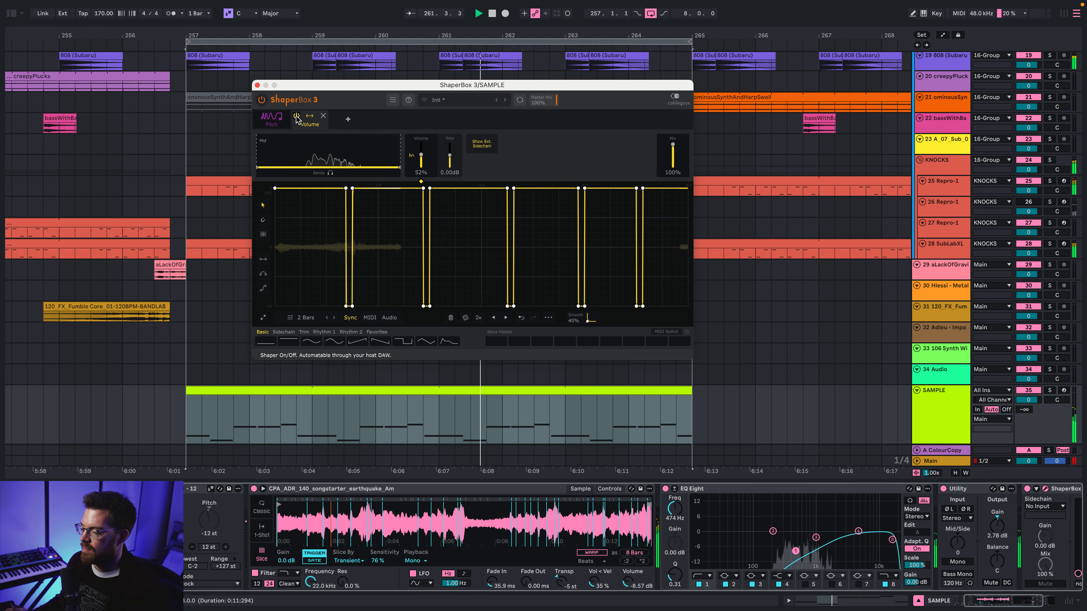